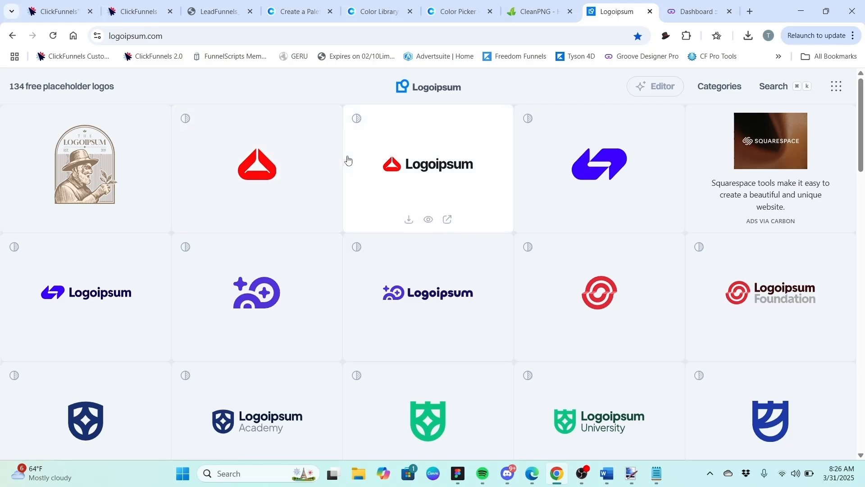
Step: Switch to the CleanPNG site and look through the newest transparent images on its home page
key("ctrl+shift+Tab")
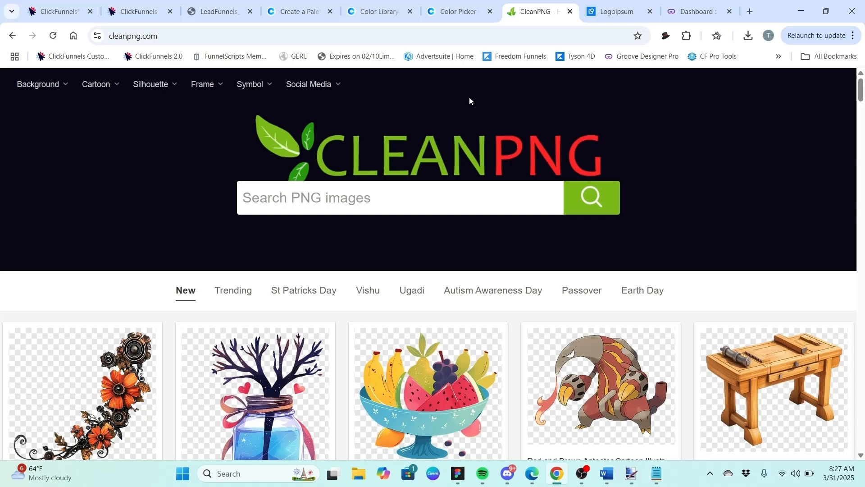
scroll(647, 194, "down", 15)
scroll(648, 193, "down", 1)
scroll(647, 194, "down", 9)
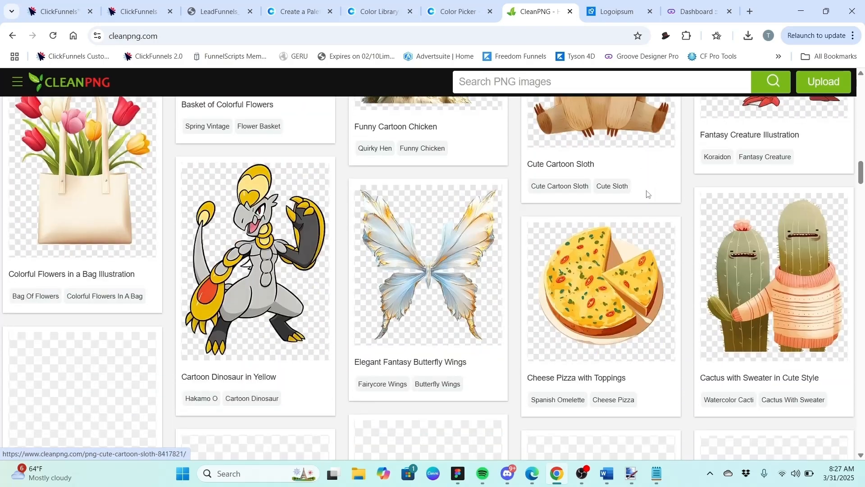
scroll(647, 194, "down", 4)
scroll(648, 194, "up", 12)
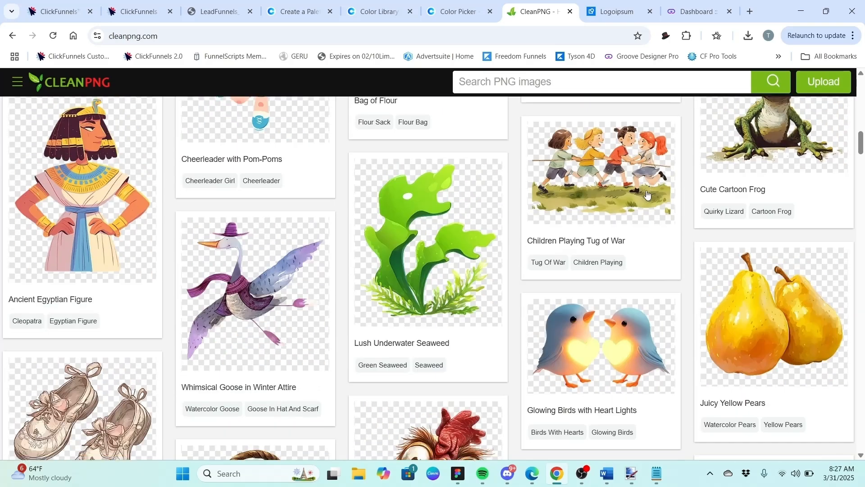
scroll(648, 194, "up", 5)
scroll(647, 194, "up", 6)
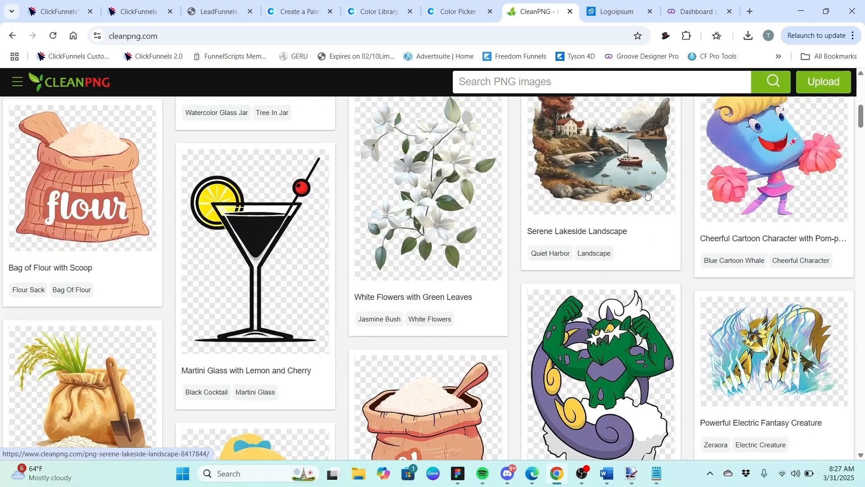
scroll(647, 193, "up", 4)
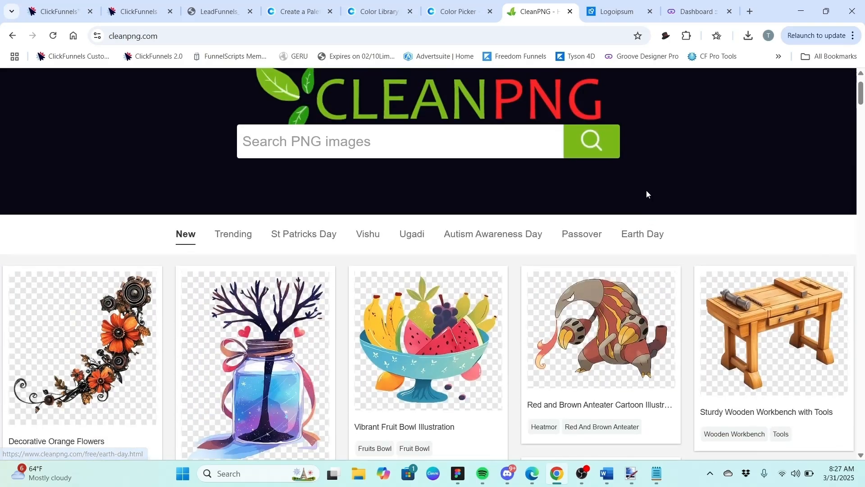
scroll(647, 194, "up", 2)
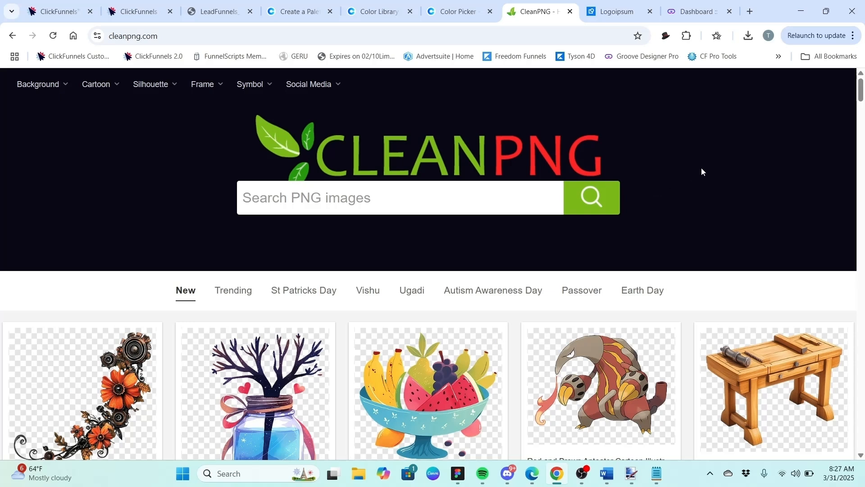
Step: Open CleanPNG's About page and read the sections on its PNG collection and unlimited free downloads
scroll(701, 172, "down", 20)
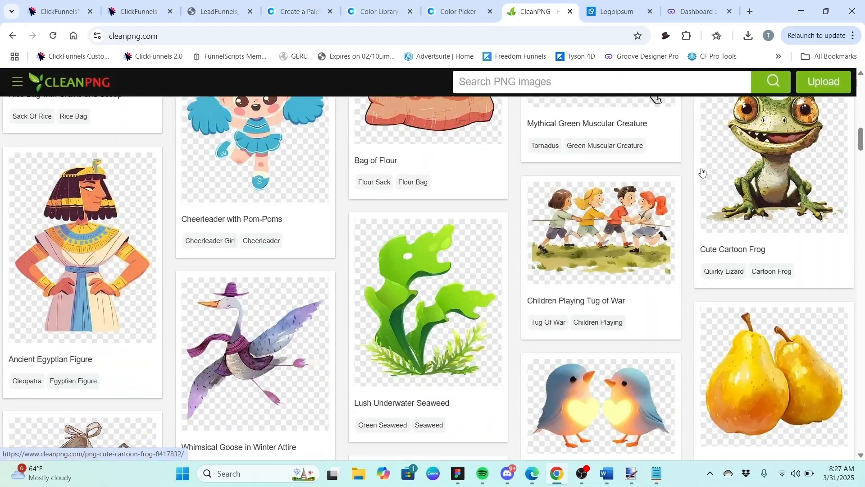
scroll(701, 171, "down", 20)
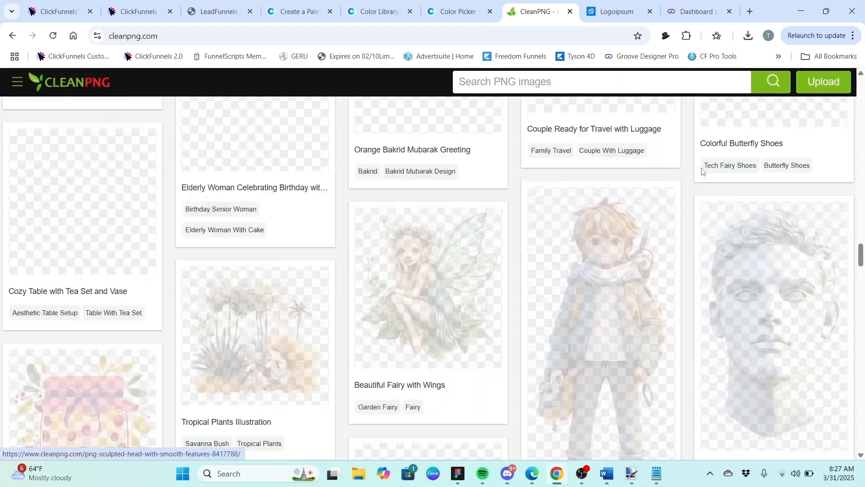
scroll(701, 171, "down", 20)
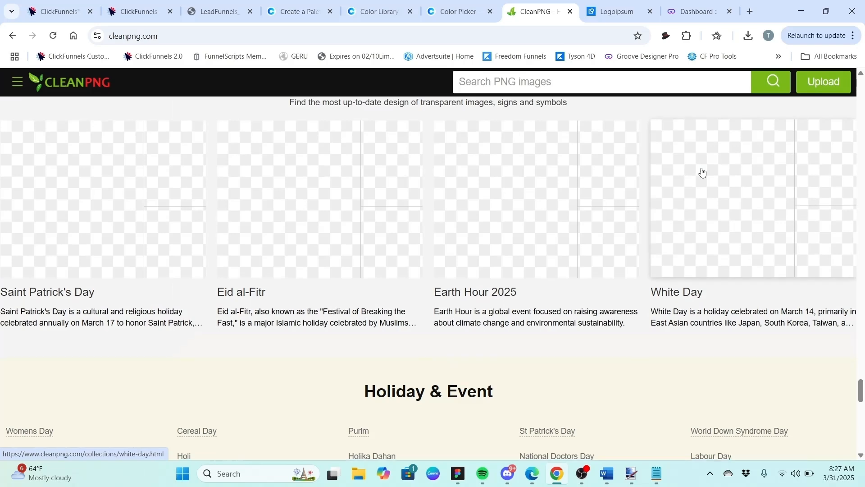
scroll(701, 172, "down", 1)
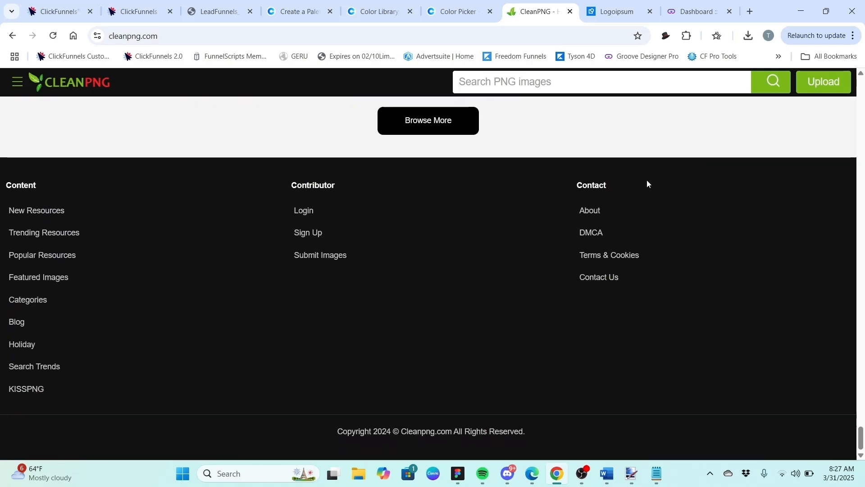
left_click(587, 214)
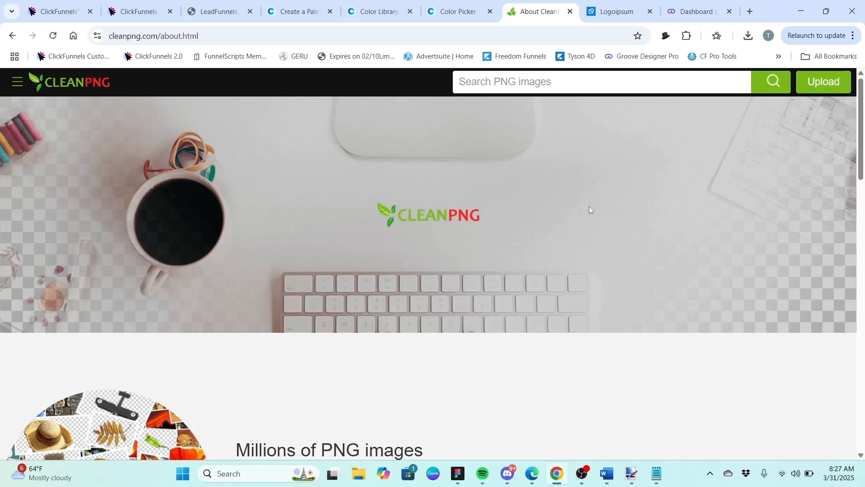
scroll(589, 209, "down", 6)
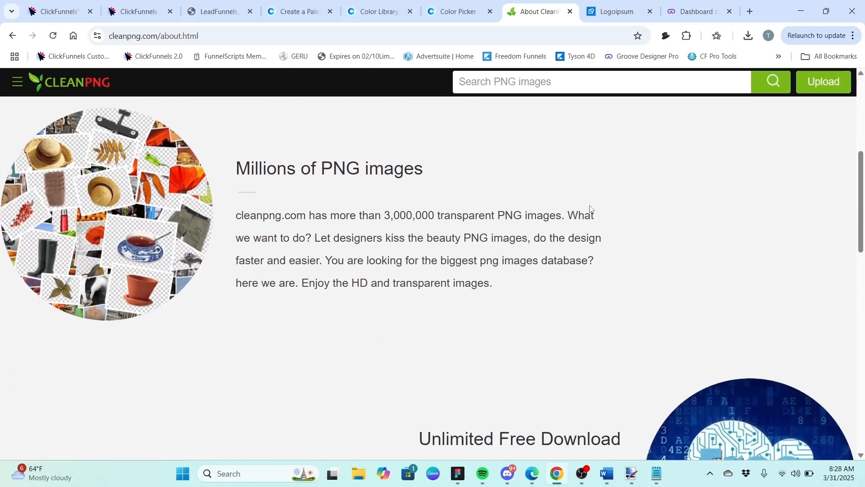
scroll(590, 209, "down", 5)
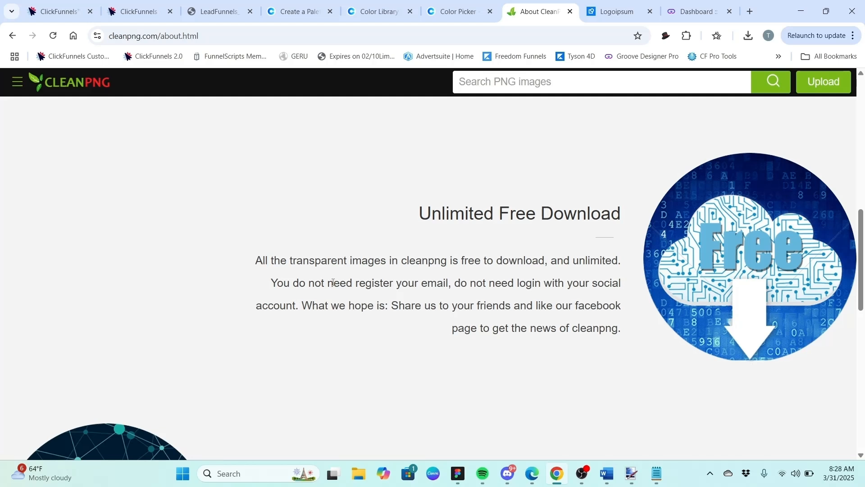
Step: Return to the CleanPNG home page and look over the newest images
left_click_drag(861, 219, 860, 89)
left_click(74, 81)
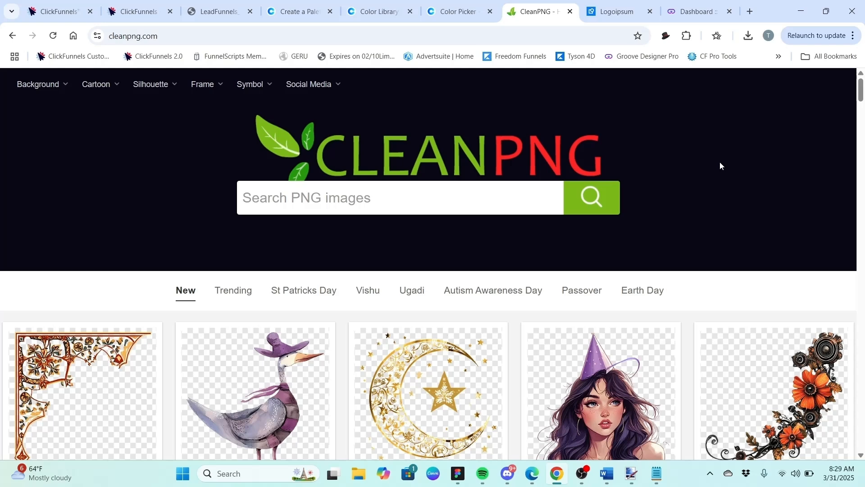
scroll(704, 259, "down", 2)
scroll(704, 259, "down", 8)
scroll(701, 258, "up", 5)
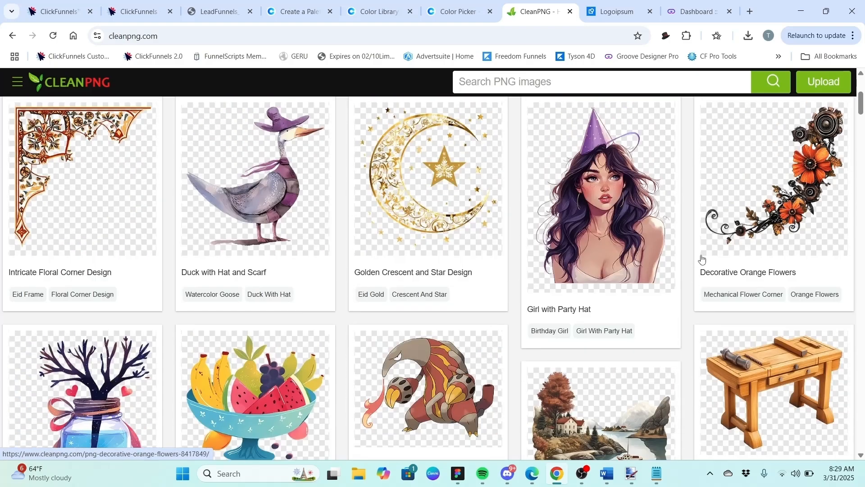
scroll(701, 259, "up", 5)
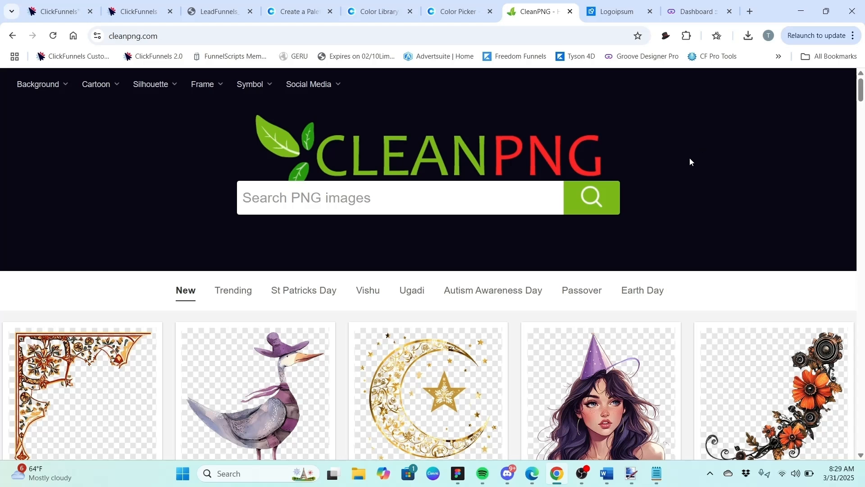
Step: Search the PNG library for "New York Times"
left_click(412, 192)
type("New Y")
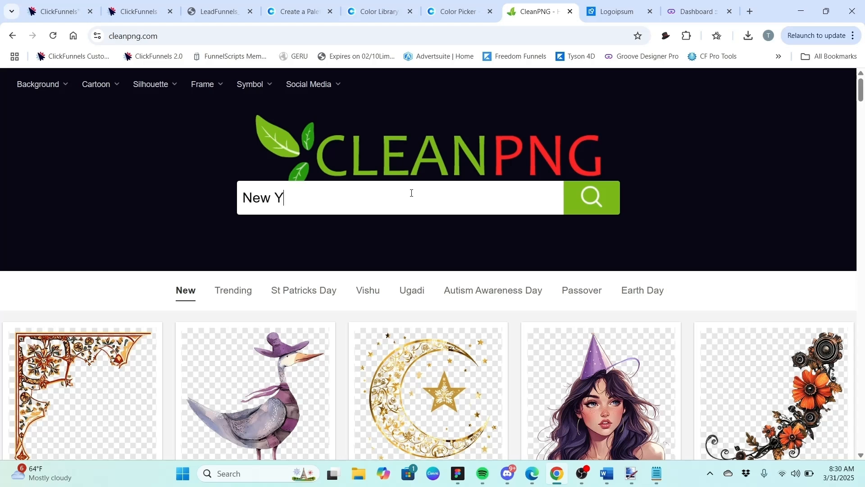
type("ork Times")
left_click(589, 201)
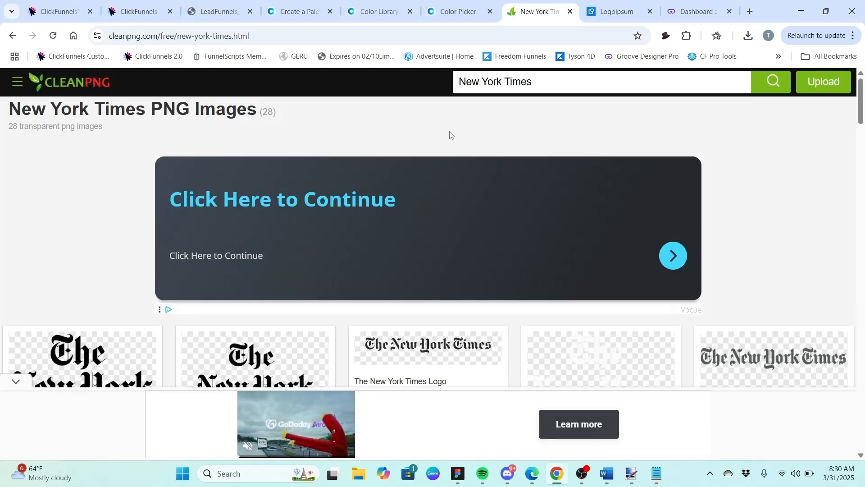
Step: Look through the New York Times results and open the page of the black single-line newspaper logo, dismissing the ad
scroll(452, 133, "down", 8)
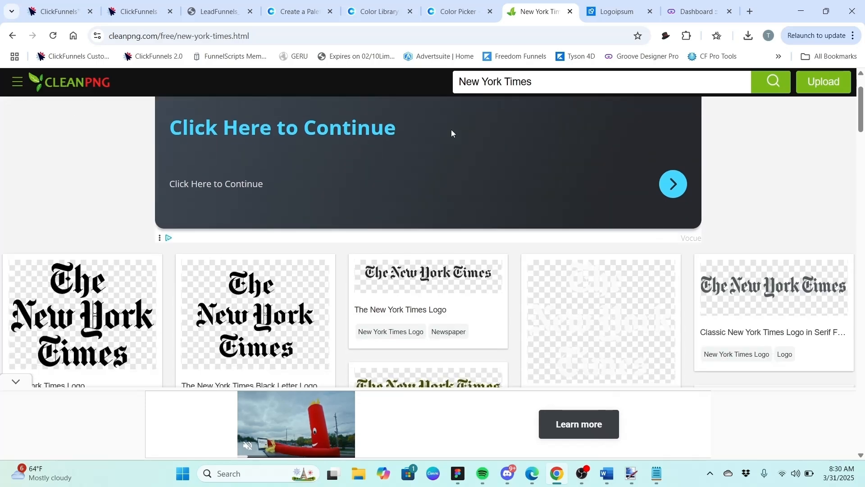
scroll(452, 133, "down", 10)
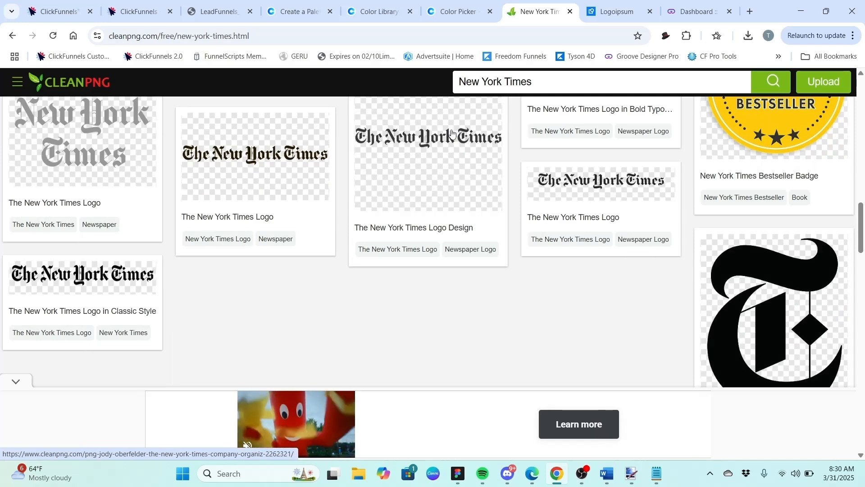
scroll(452, 134, "up", 6)
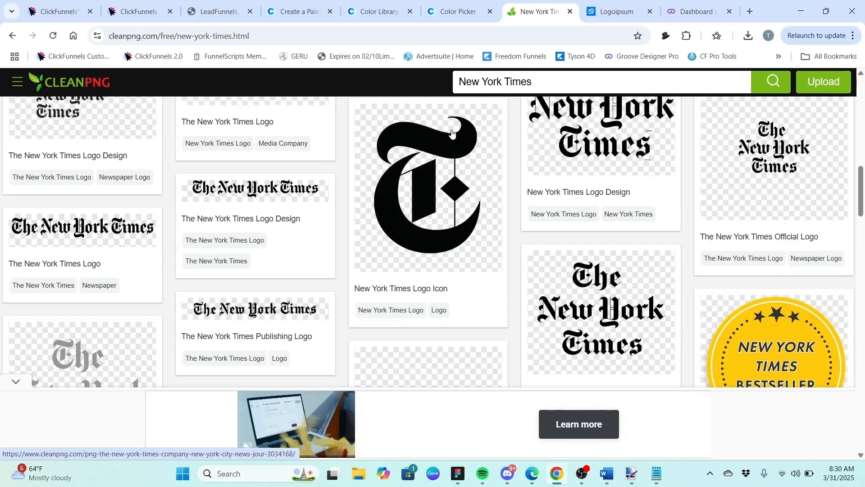
scroll(452, 133, "up", 5)
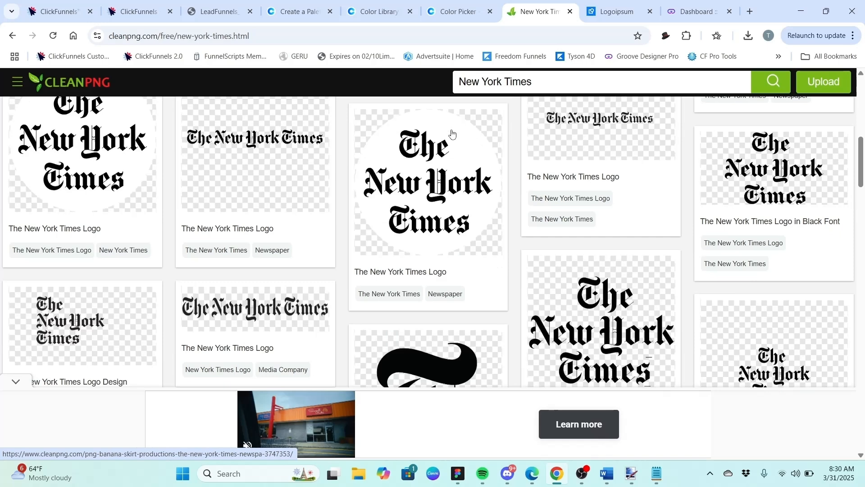
scroll(452, 134, "up", 5)
scroll(452, 133, "up", 2)
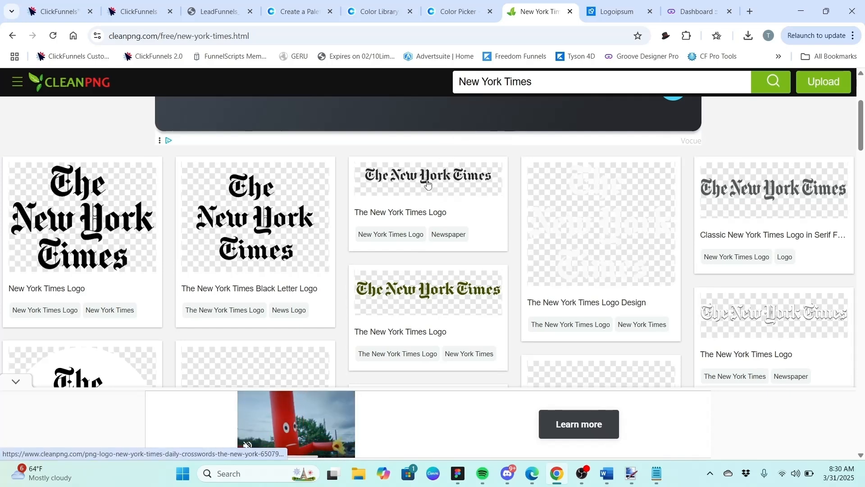
left_click(429, 185)
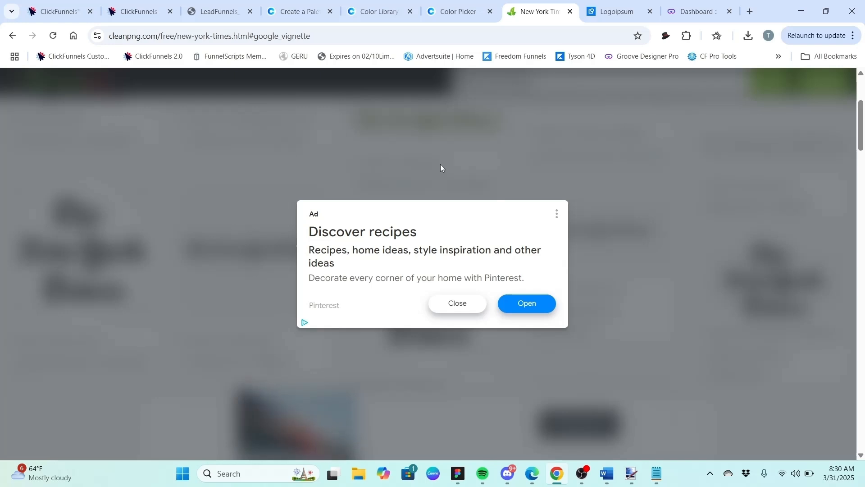
left_click(451, 304)
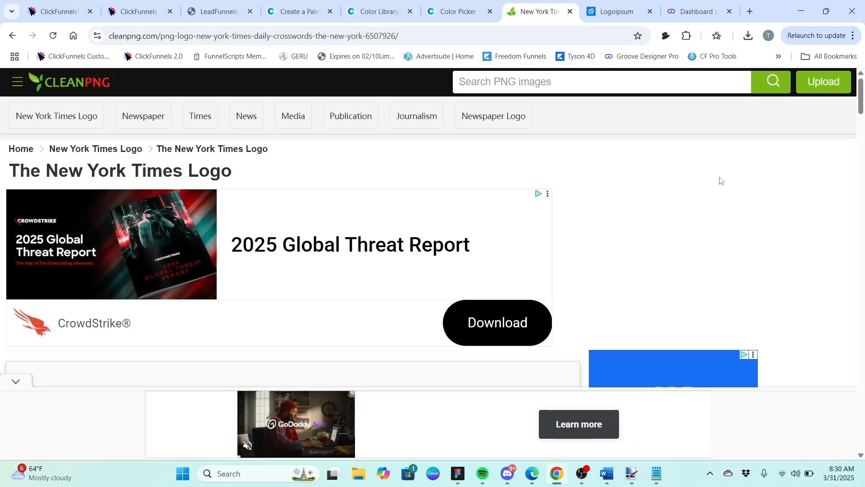
Step: Examine the New York Times logo's transparent preview, description, resolution, file size and tags
scroll(719, 184, "down", 1)
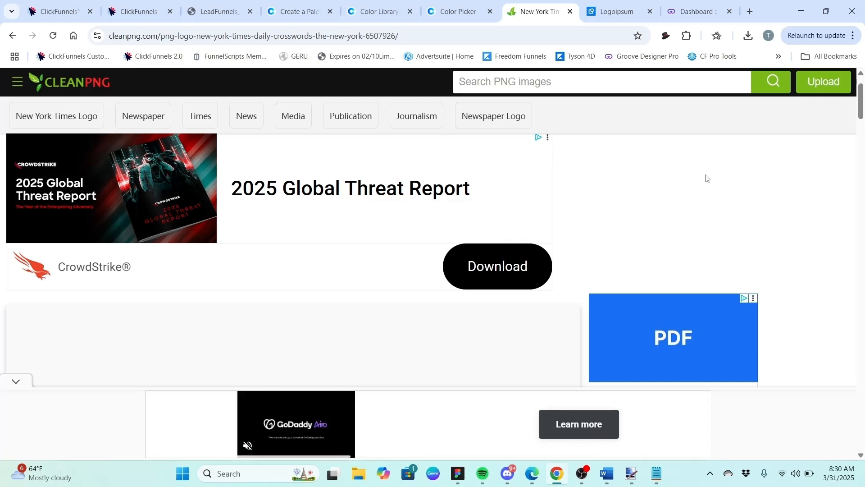
scroll(706, 177, "down", 3)
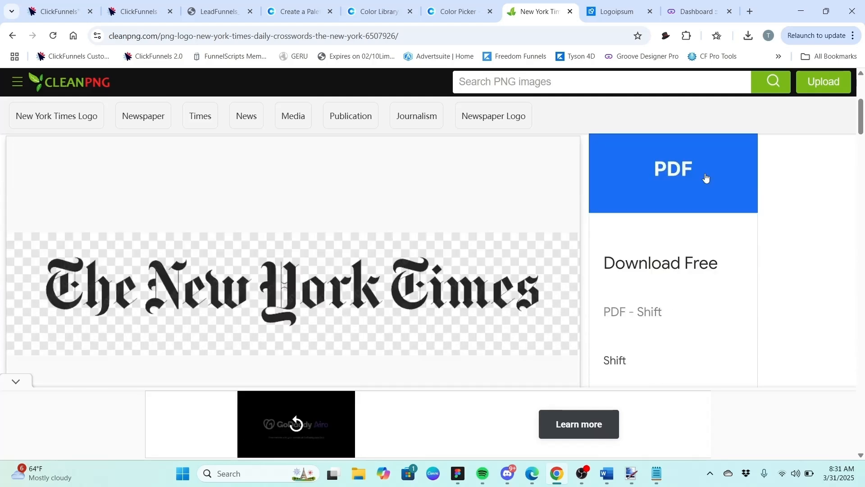
scroll(706, 177, "down", 2)
scroll(706, 177, "up", 1)
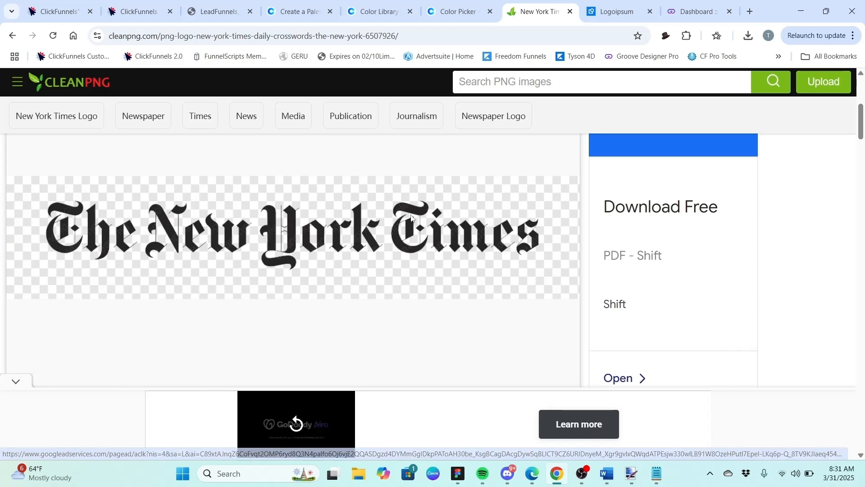
scroll(387, 207, "down", 3)
scroll(387, 206, "down", 3)
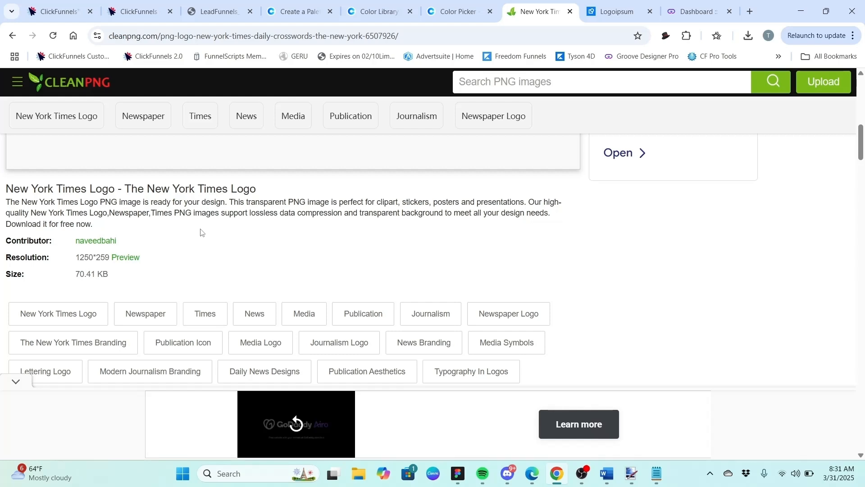
scroll(201, 232, "down", 2)
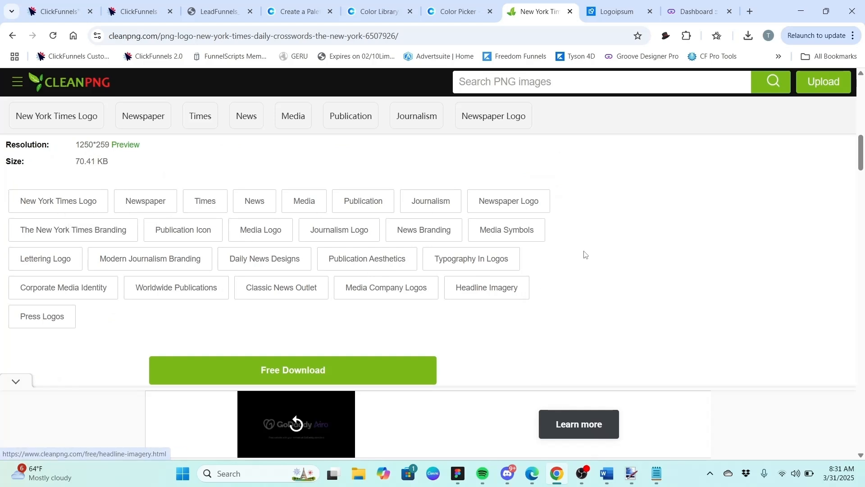
Step: Download the New York Times logo as a free PNG and dismiss the list of recent downloads
scroll(590, 240, "down", 2)
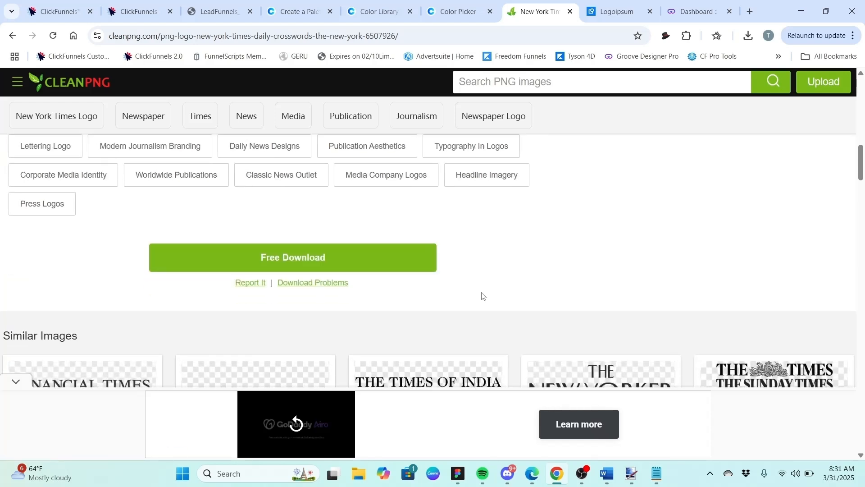
left_click(308, 264)
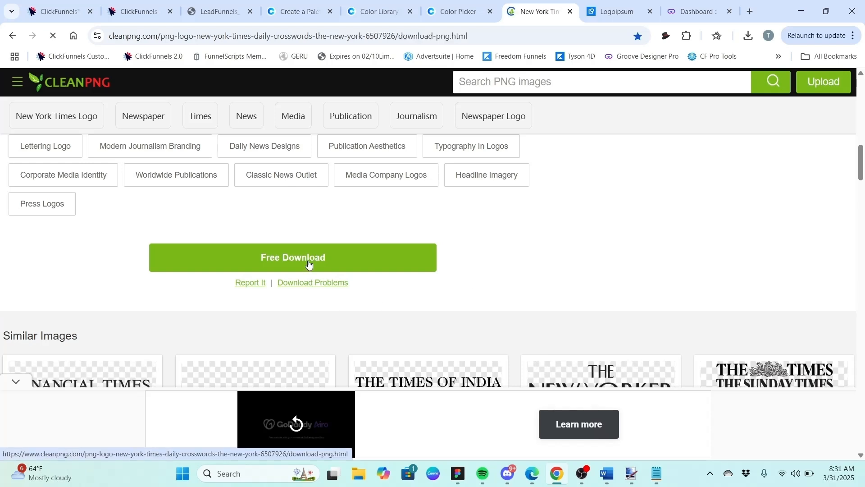
scroll(533, 245, "down", 3)
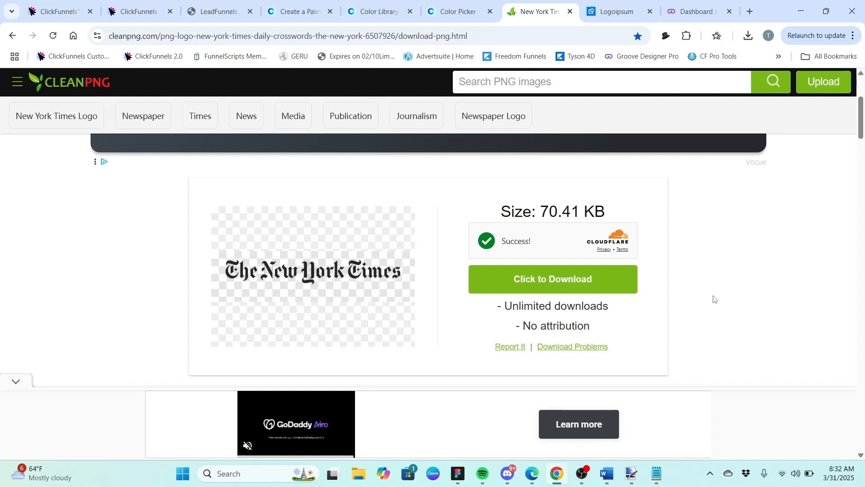
left_click(561, 281)
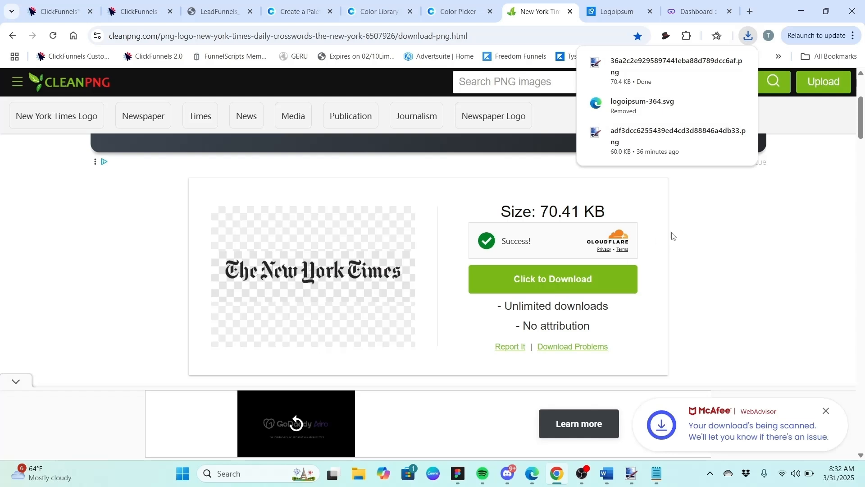
left_click(696, 224)
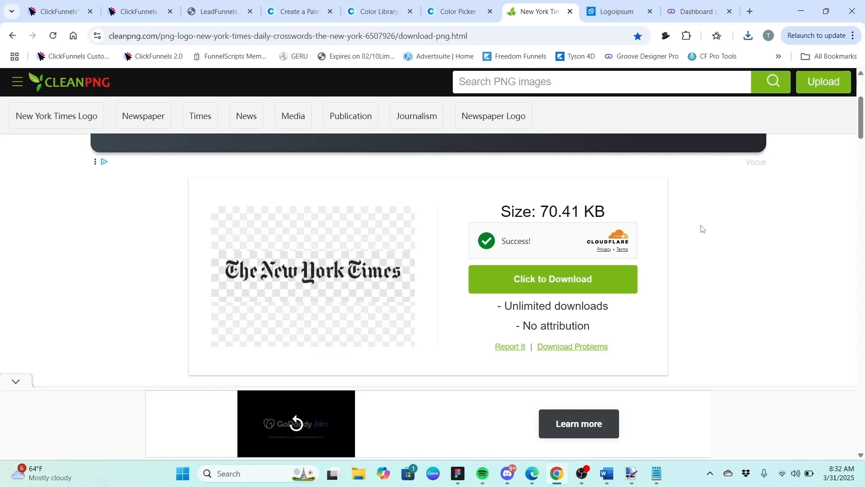
Step: Switch to the ClickFunnels page editor and review the landing page from its header and opt-in form through the featured logos and reader testimonials
left_click(144, 17)
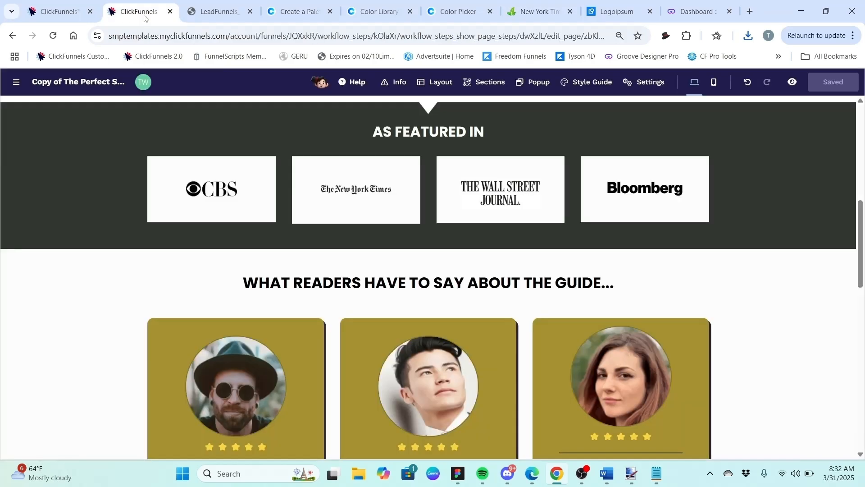
left_click_drag(860, 247, 861, 135)
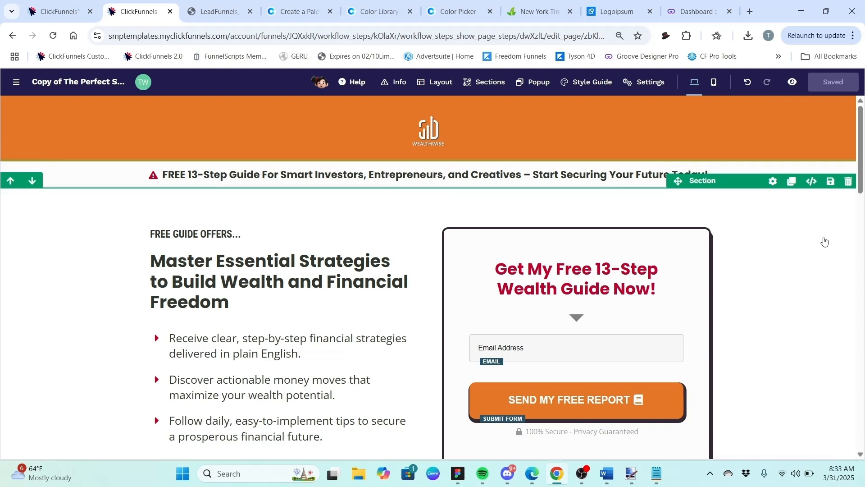
scroll(822, 235, "down", 1)
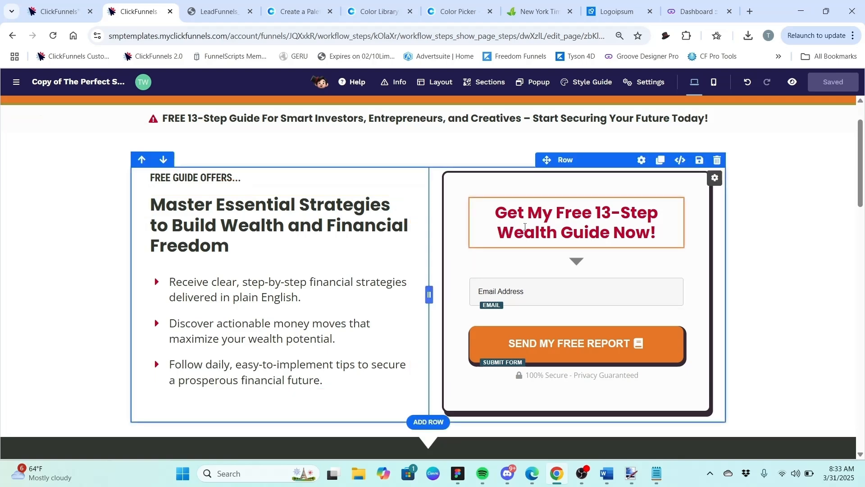
scroll(761, 206, "down", 4)
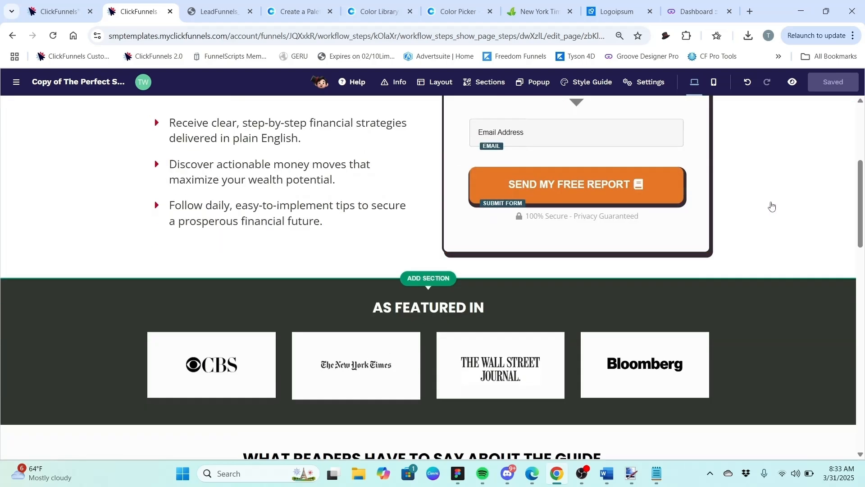
scroll(771, 206, "down", 5)
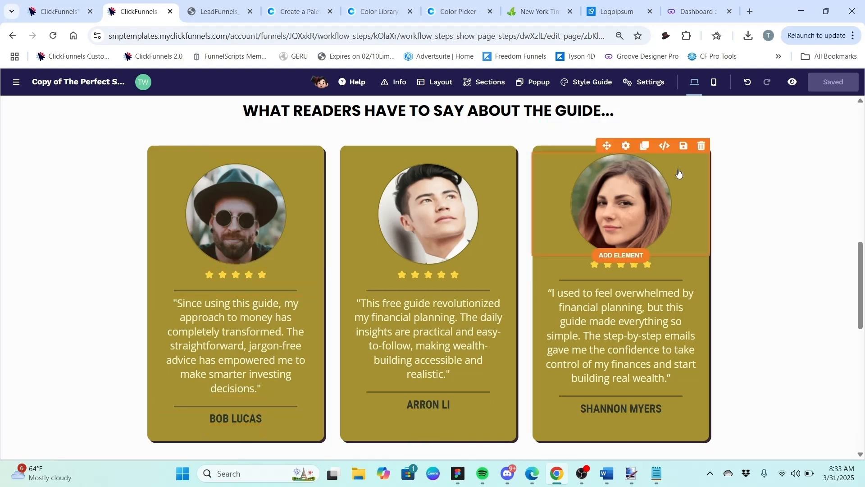
left_click_drag(863, 289, 863, 224)
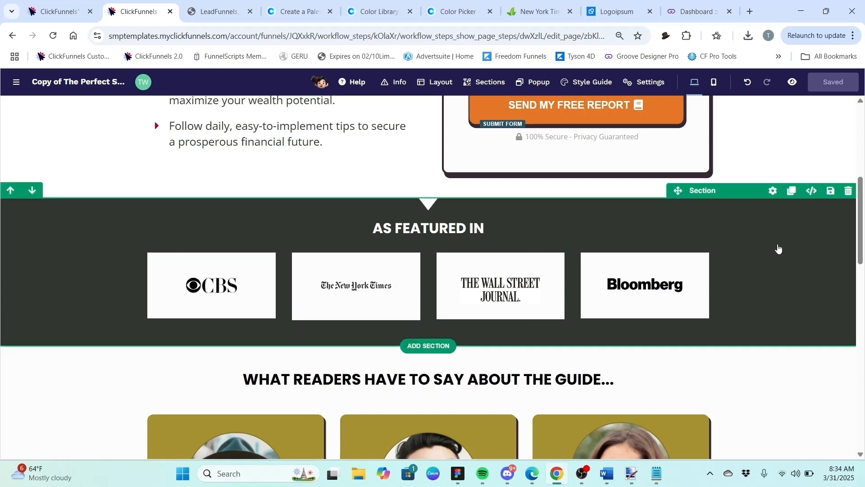
Step: Add an image element below the New York Times logo and fill it with the Logoipsum logo from the image gallery
scroll(778, 248, "down", 1)
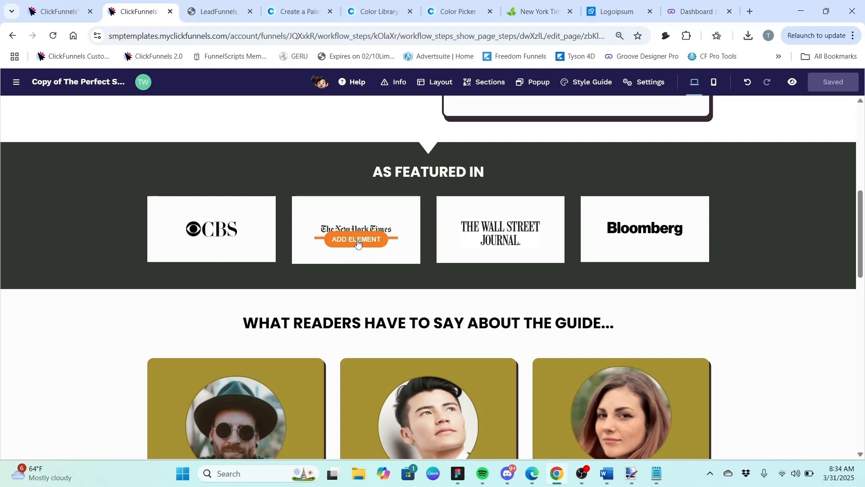
left_click(357, 240)
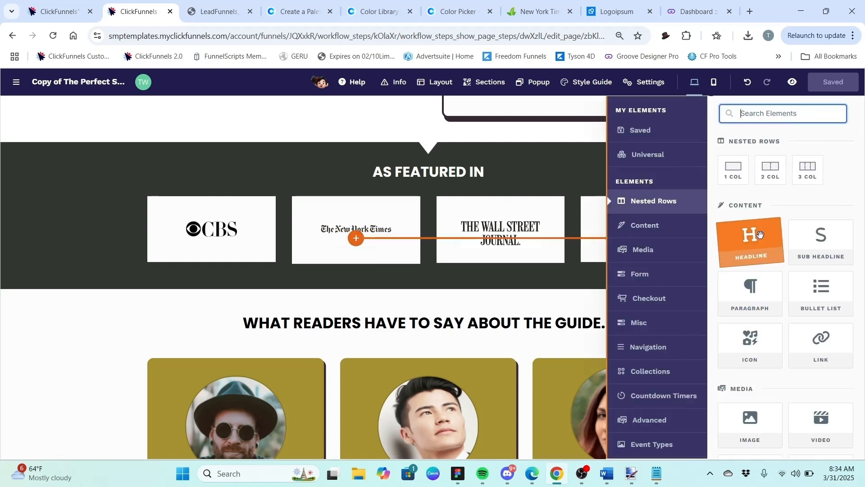
left_click(776, 420)
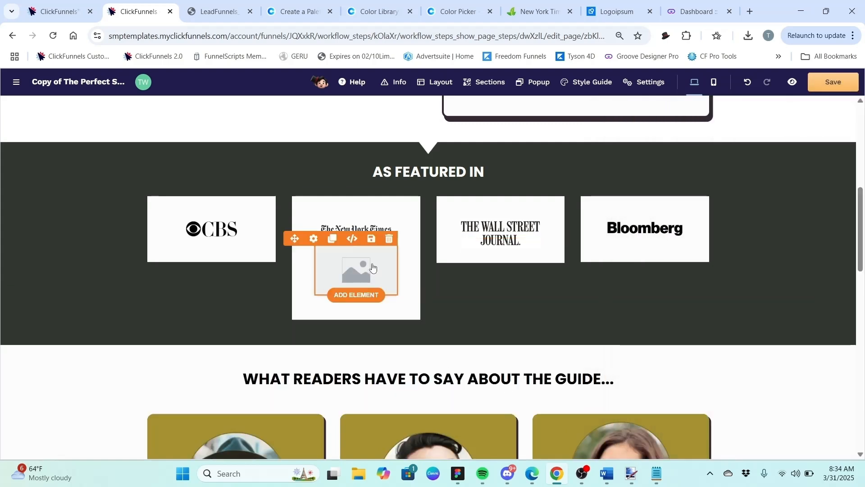
left_click(314, 239)
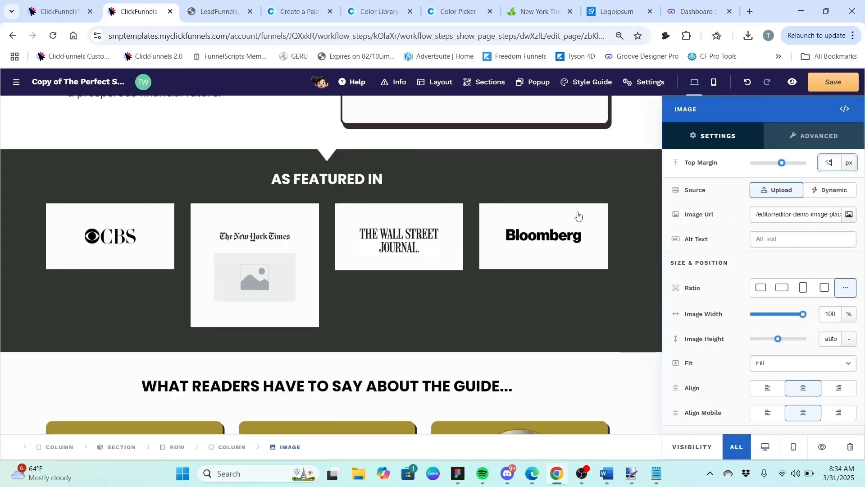
left_click(849, 215)
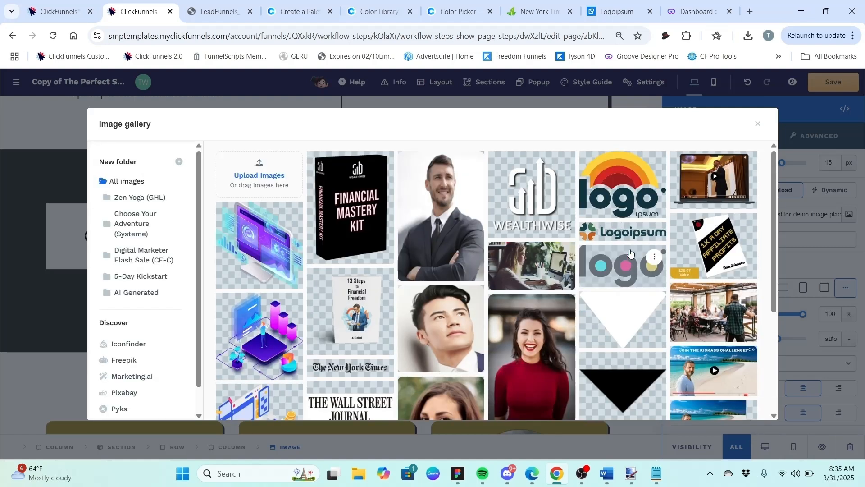
left_click(620, 231)
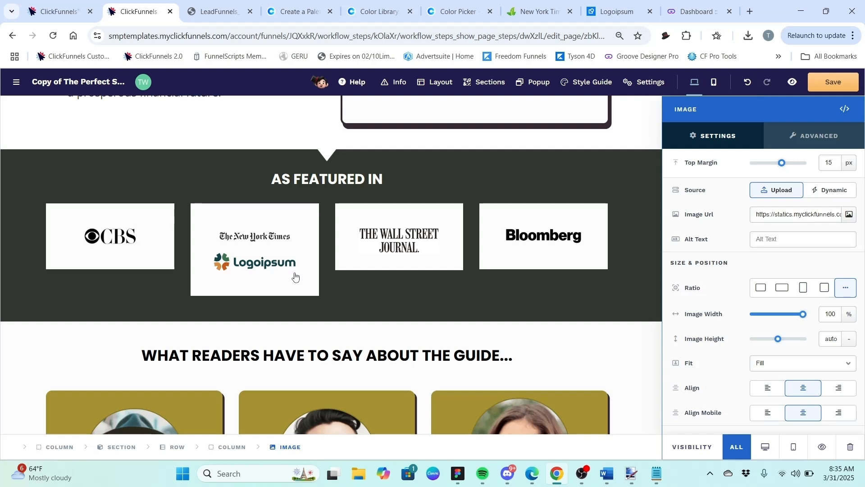
key("Escape")
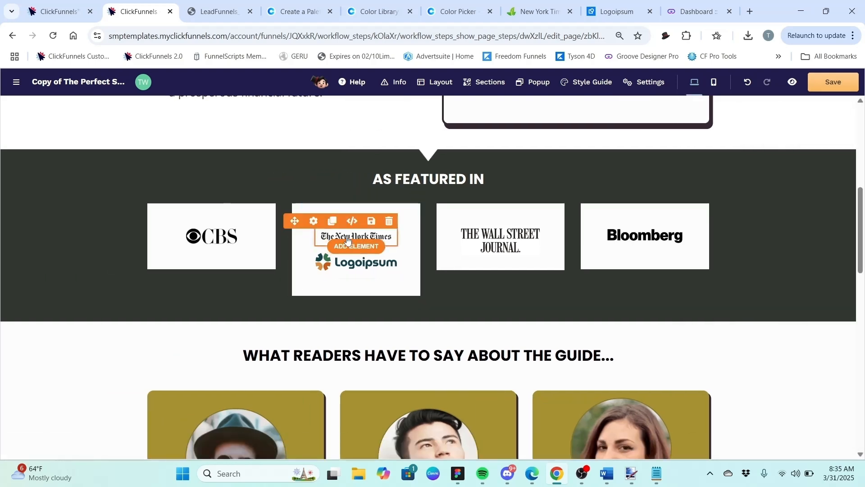
Step: Hide the New York Times logo image on all devices and close its settings
left_click(313, 221)
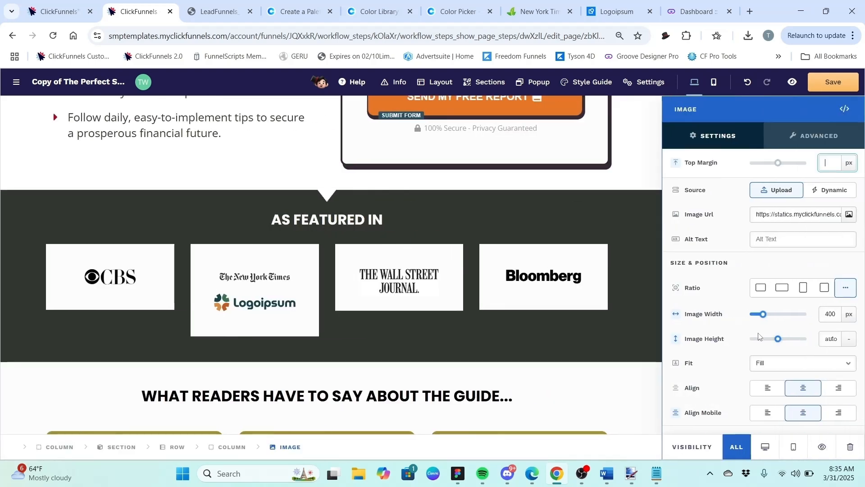
scroll(760, 336, "down", 1)
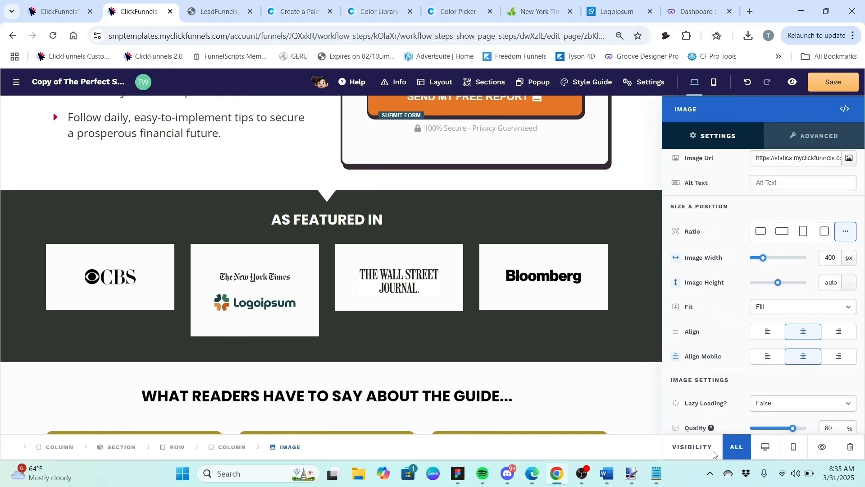
left_click(822, 448)
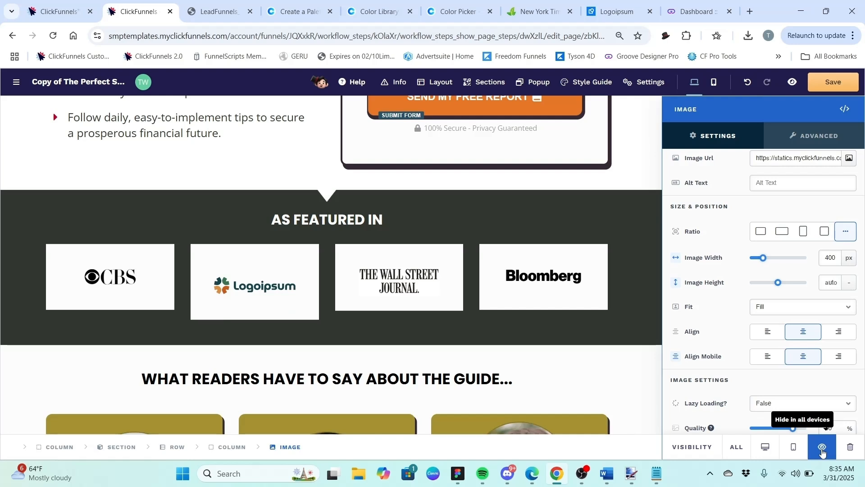
left_click(608, 203)
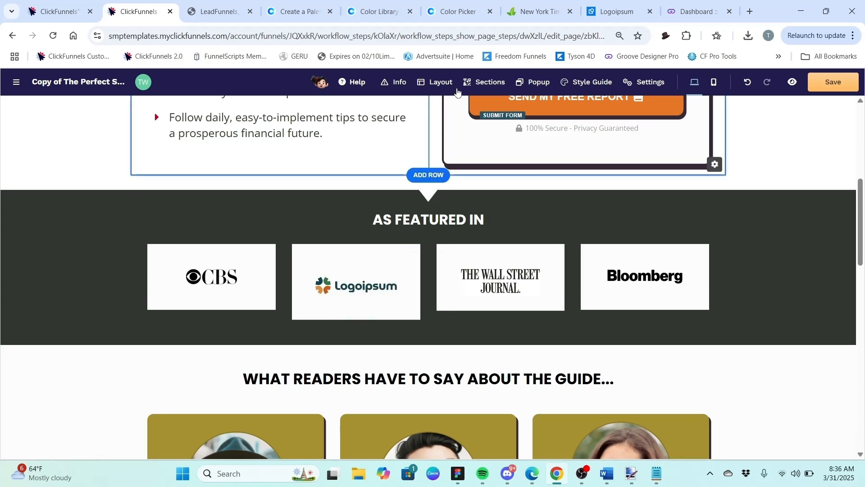
Step: Find the hidden New York Times image in the page's layout tree and turn its desktop and mobile visibility back on
left_click(439, 84)
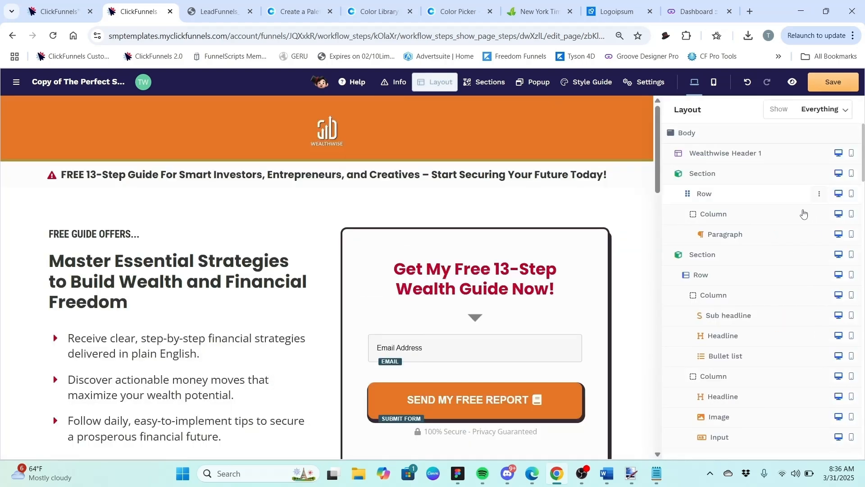
scroll(819, 195, "down", 3)
left_click(819, 197)
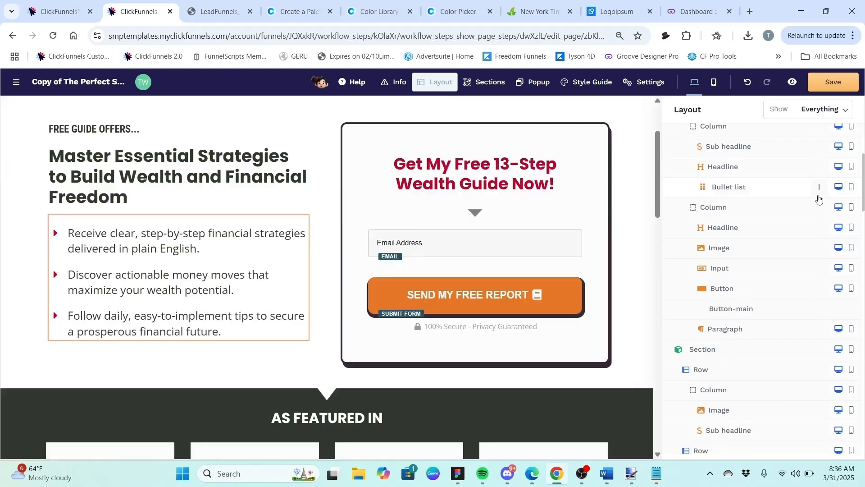
scroll(819, 199, "down", 1)
scroll(819, 199, "down", 4)
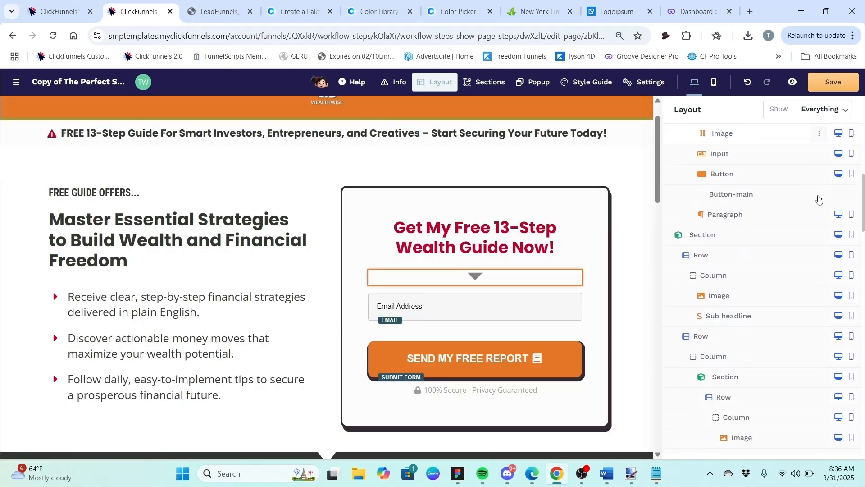
scroll(819, 198, "down", 4)
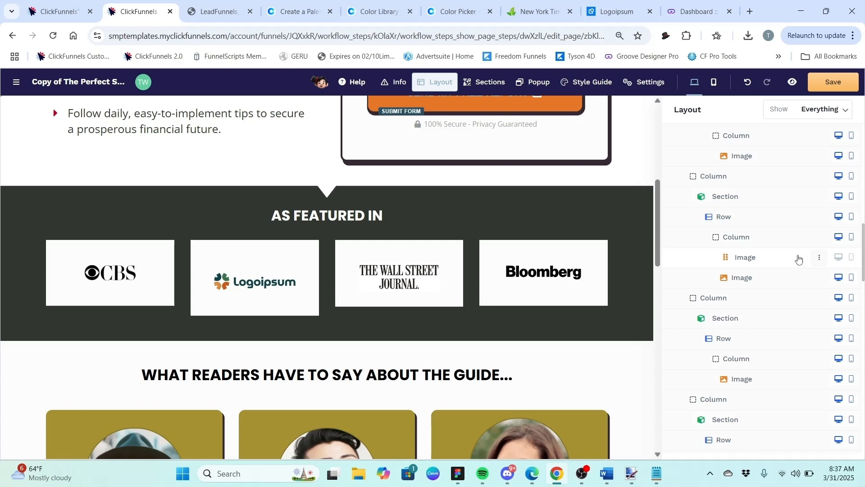
left_click(840, 257)
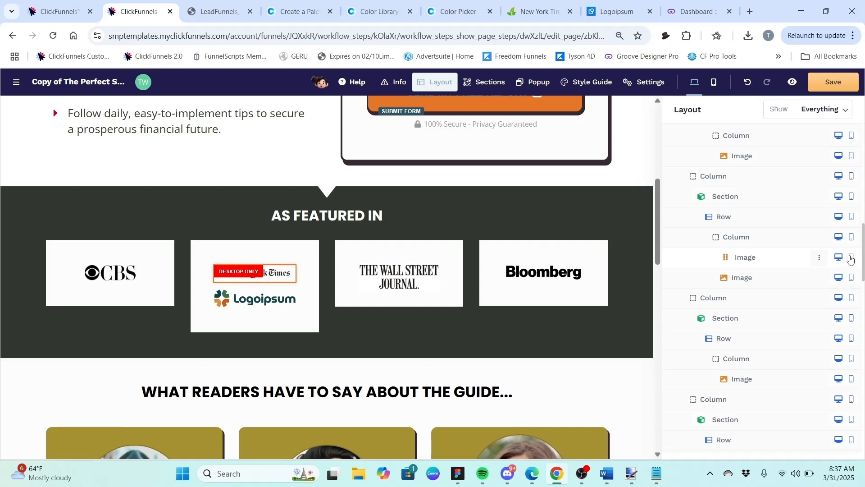
left_click(851, 258)
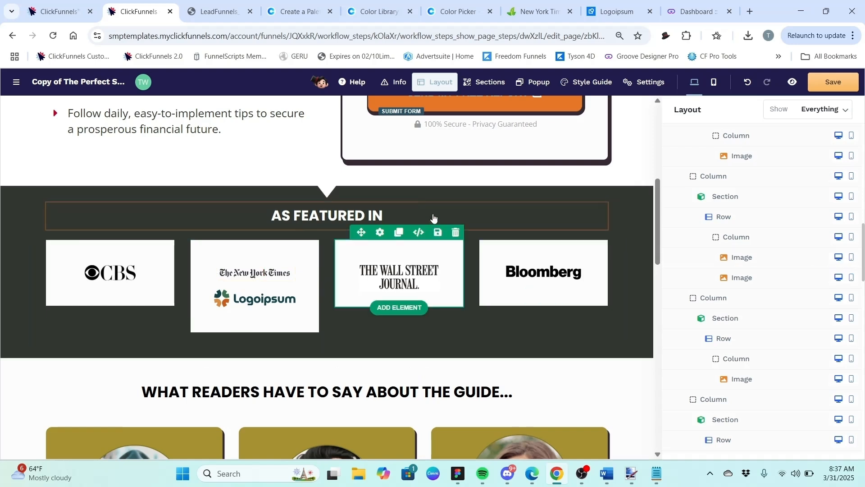
Step: Delete the Logoipsum image below the New York Times logo and save the page
left_click(630, 258)
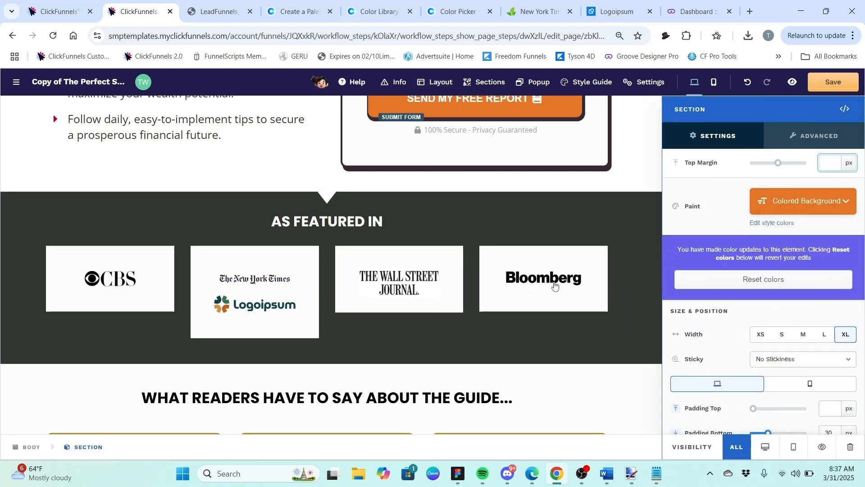
left_click(429, 353)
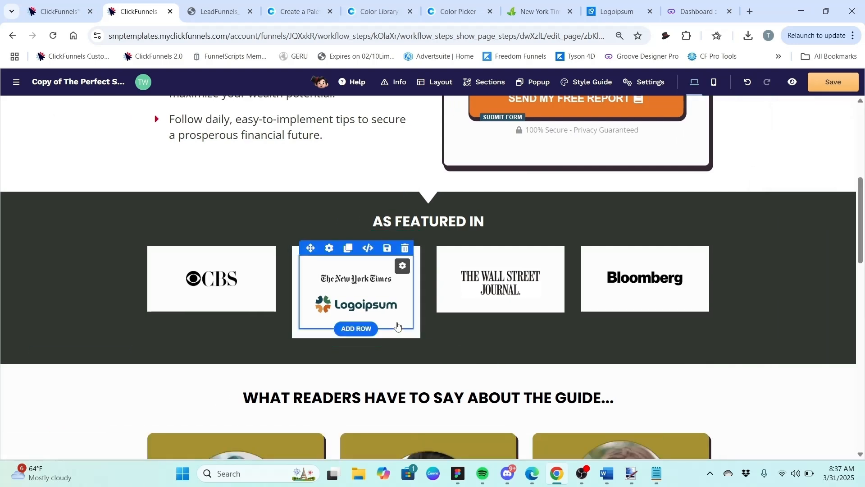
mouse_move(388, 305)
left_click(390, 289)
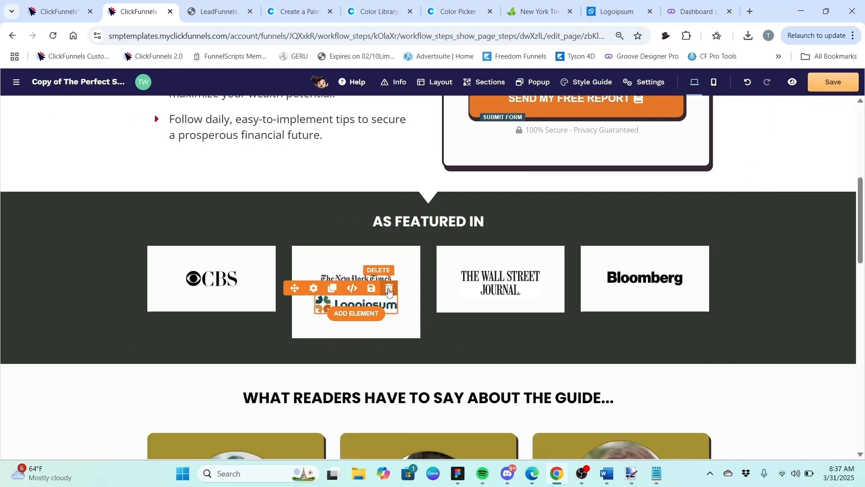
left_click(796, 248)
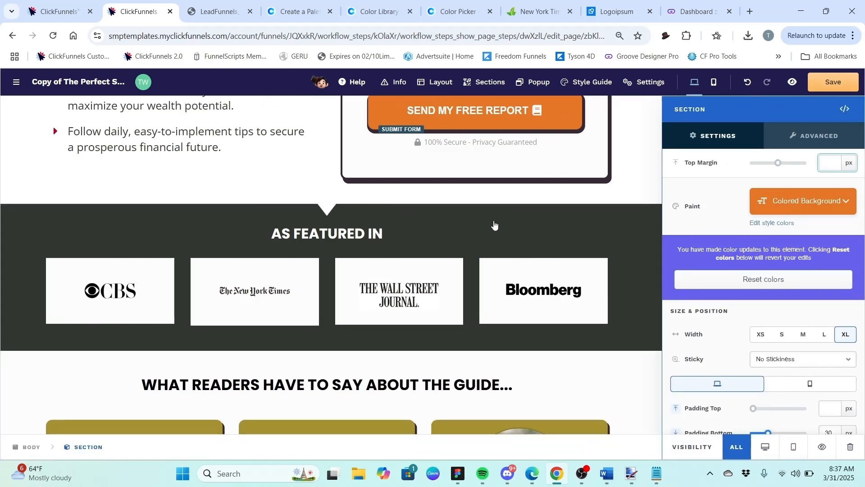
key("Escape")
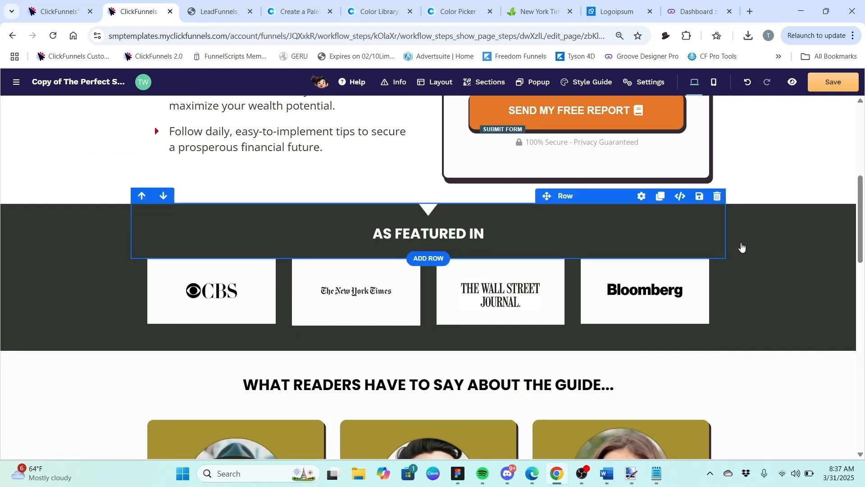
key("ctrl+s")
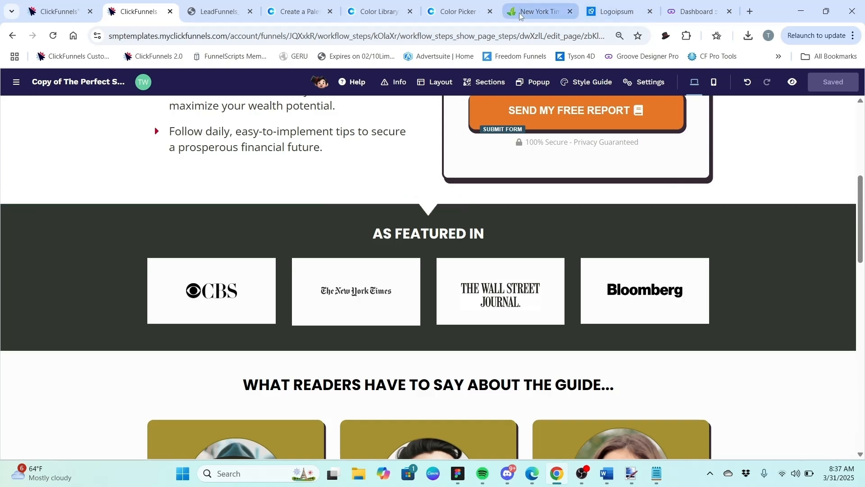
Step: Switch back to CleanPNG, search its library for "gym" from the home page and look through the transparent images
left_click(536, 11)
left_click(77, 82)
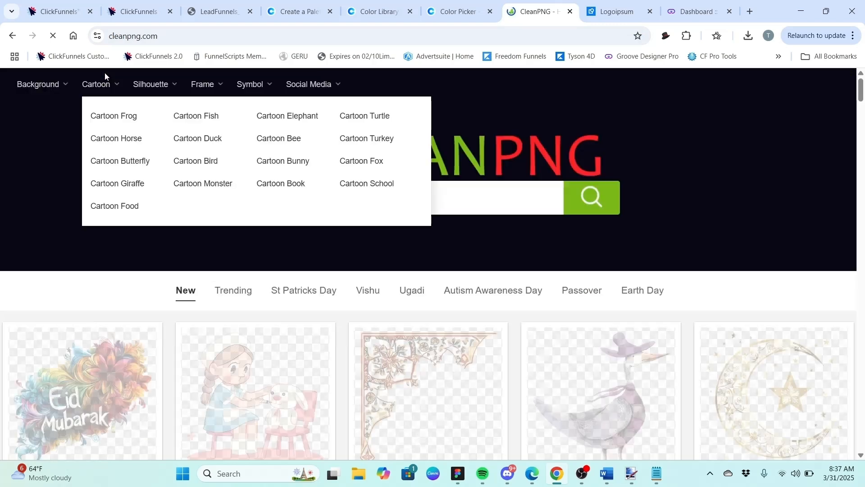
left_click(362, 196)
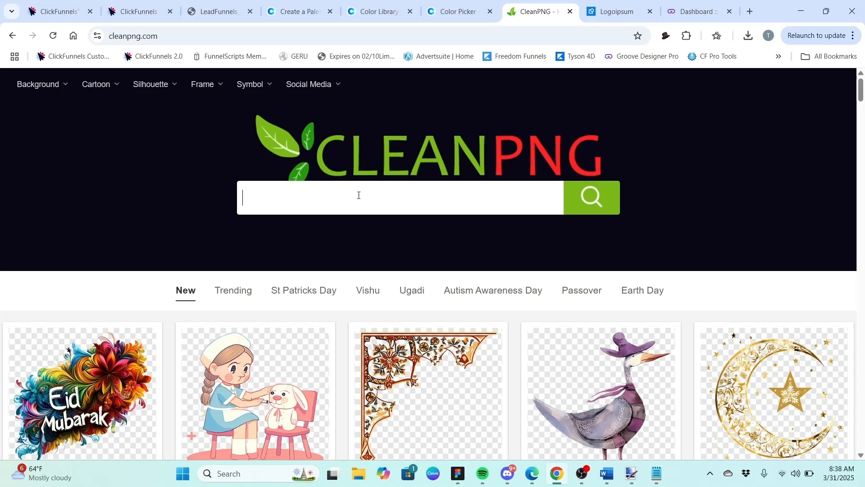
type("gym")
left_click(592, 199)
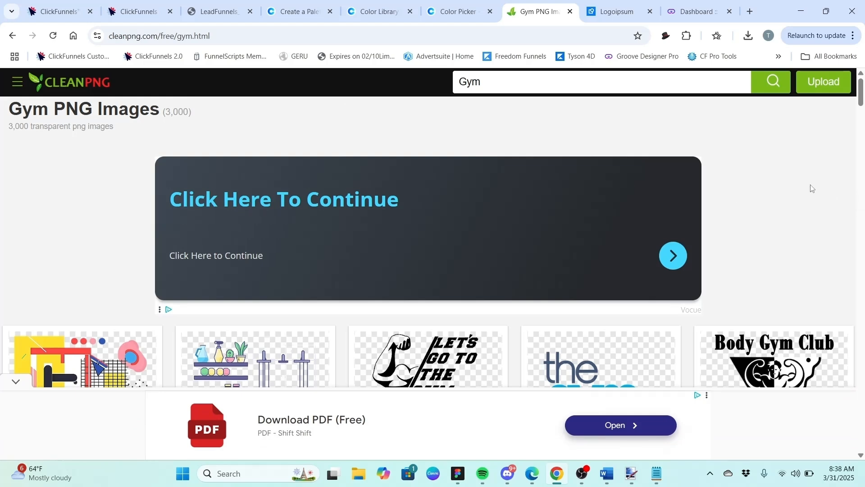
scroll(813, 188, "down", 10)
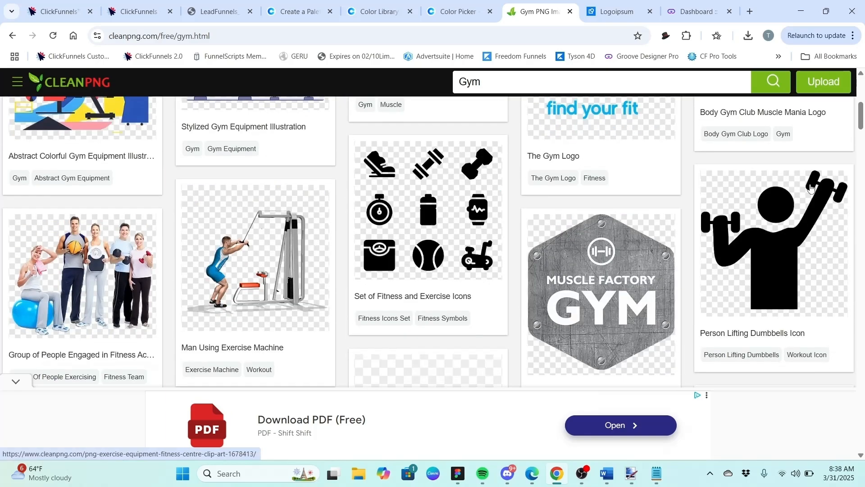
scroll(811, 189, "down", 12)
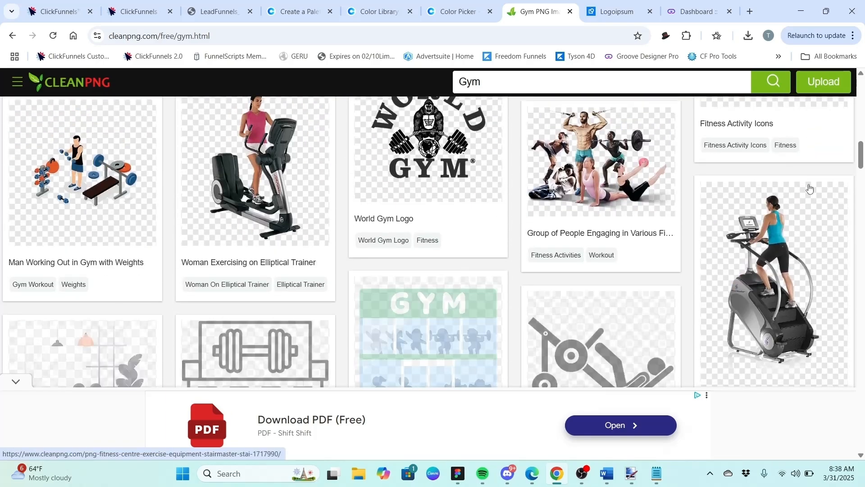
scroll(811, 188, "down", 1)
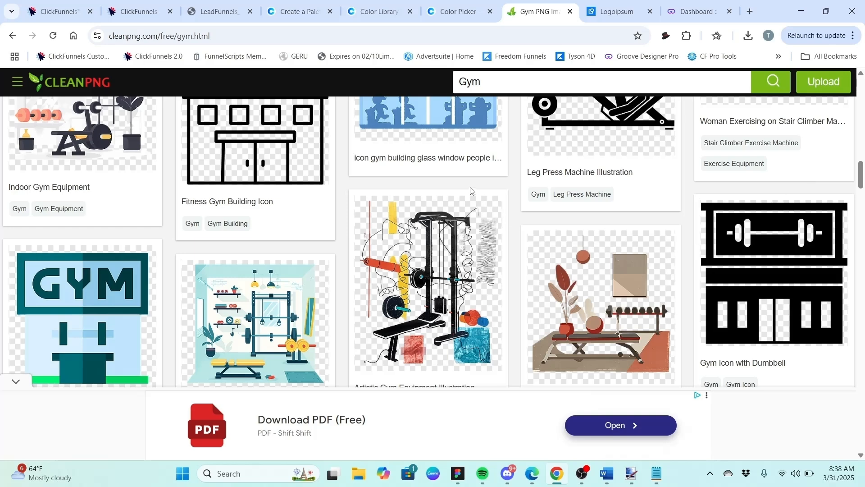
Step: Look further through the gym images, open the Fitness Gym Building Icon and dismiss the advertisement
scroll(464, 212, "down", 6)
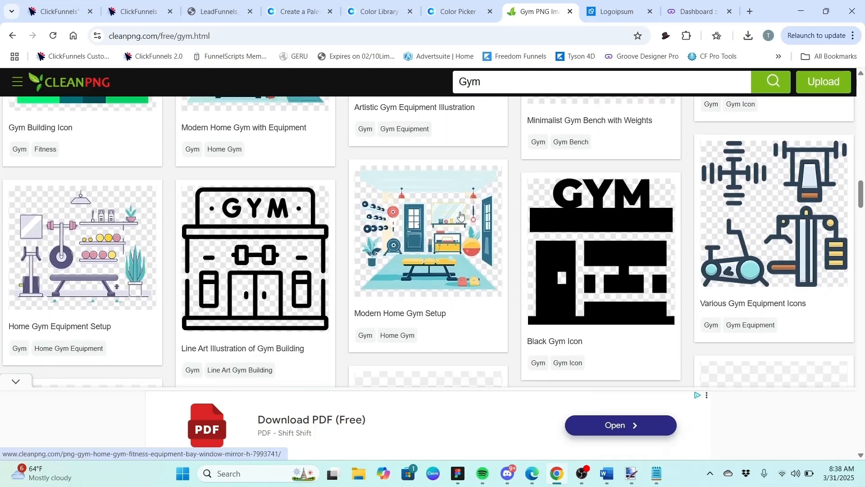
scroll(461, 215, "down", 6)
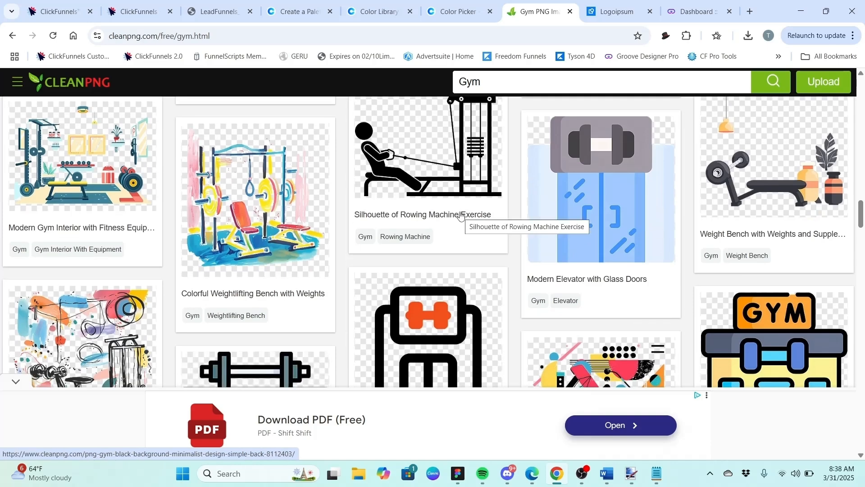
scroll(460, 215, "down", 5)
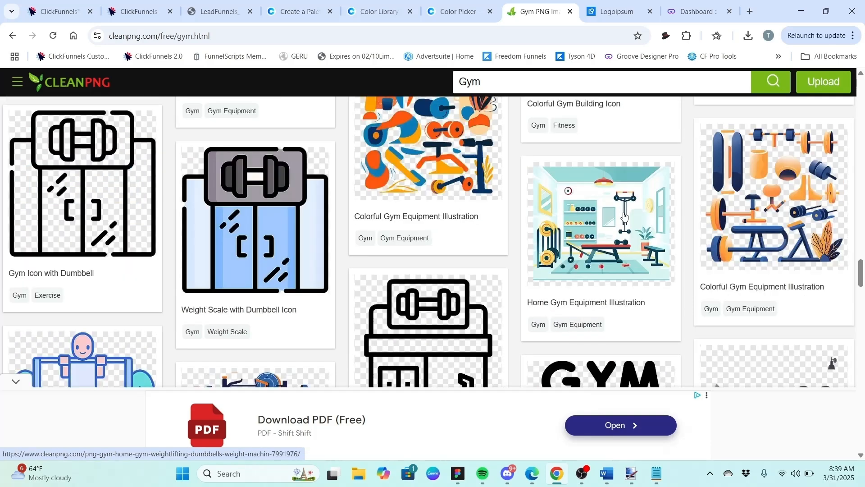
scroll(624, 217, "up", 1)
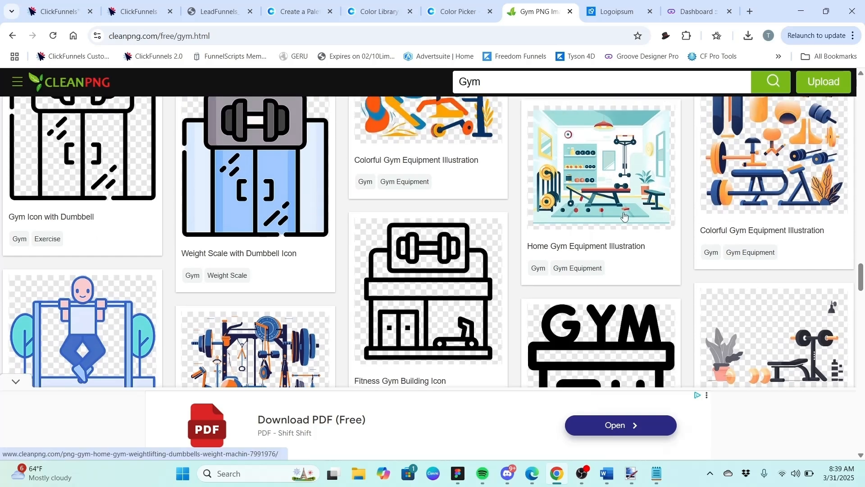
scroll(624, 216, "down", 3)
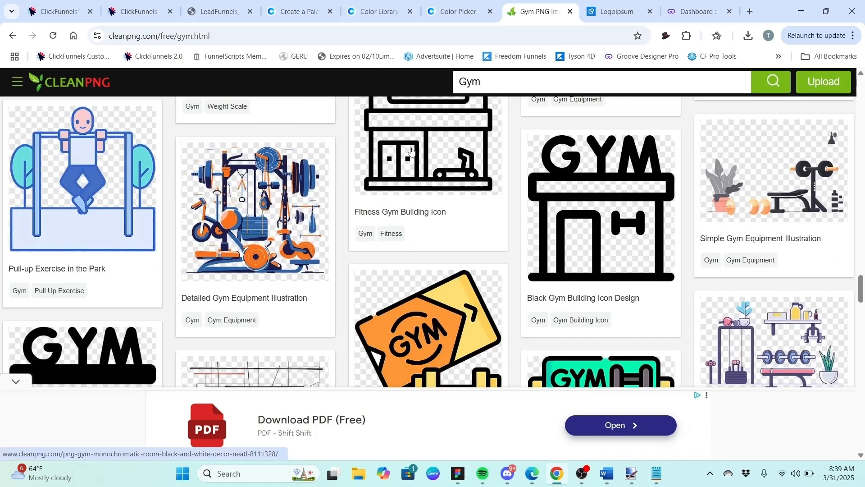
left_click(410, 148)
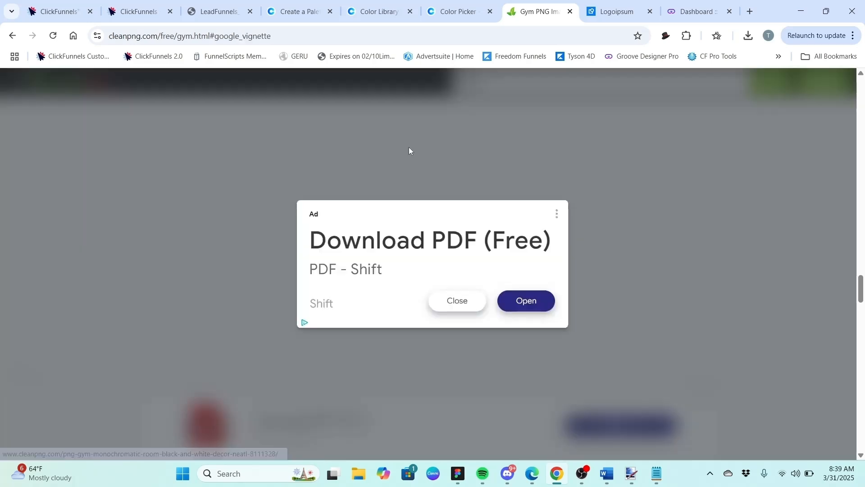
left_click(462, 305)
Step: Review the Fitness Gym Building Icon's details and open its PNG download page to view the download option
scroll(461, 288, "down", 6)
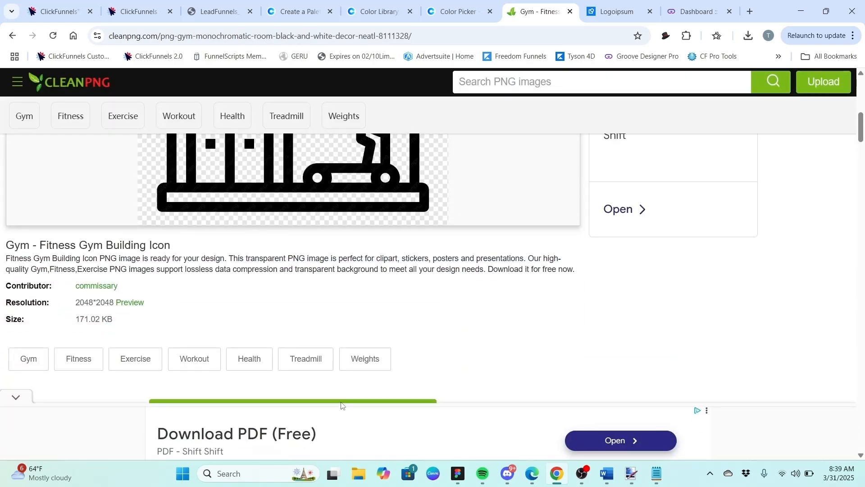
scroll(436, 328, "down", 3)
left_click(301, 245)
scroll(567, 236, "down", 3)
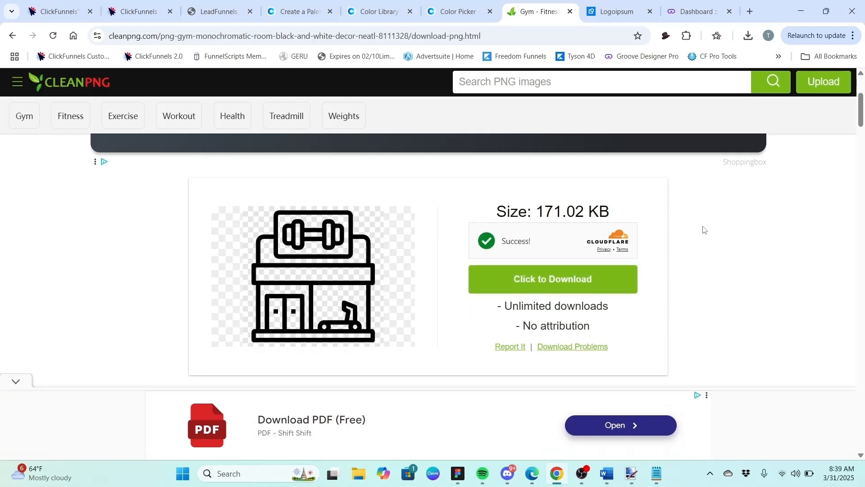
Step: Return to the CleanPNG home page and look over the newest transparent images
left_click(69, 84)
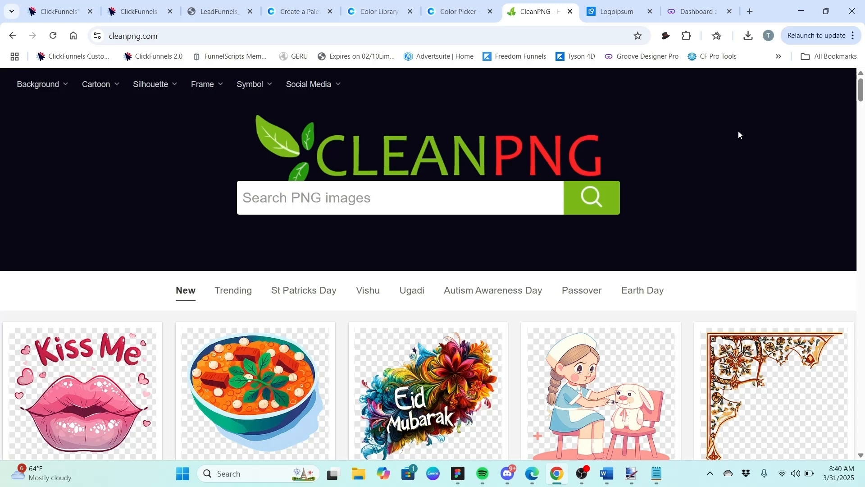
scroll(739, 134, "down", 3)
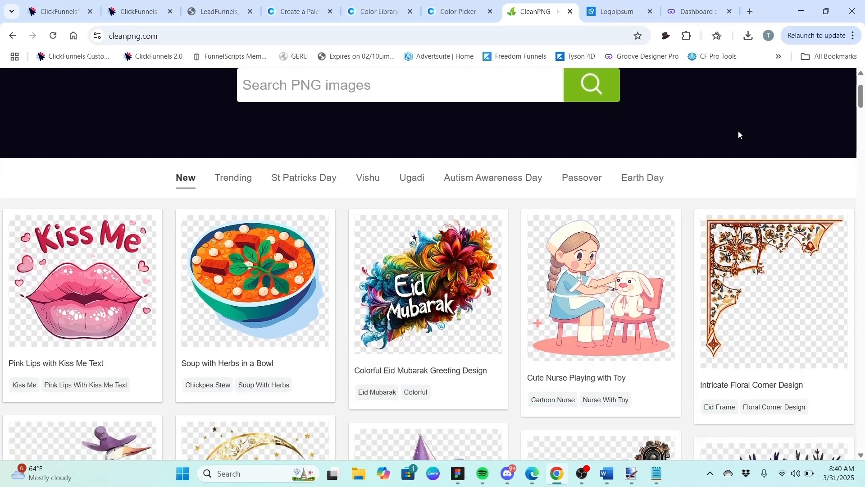
scroll(738, 129, "up", 1)
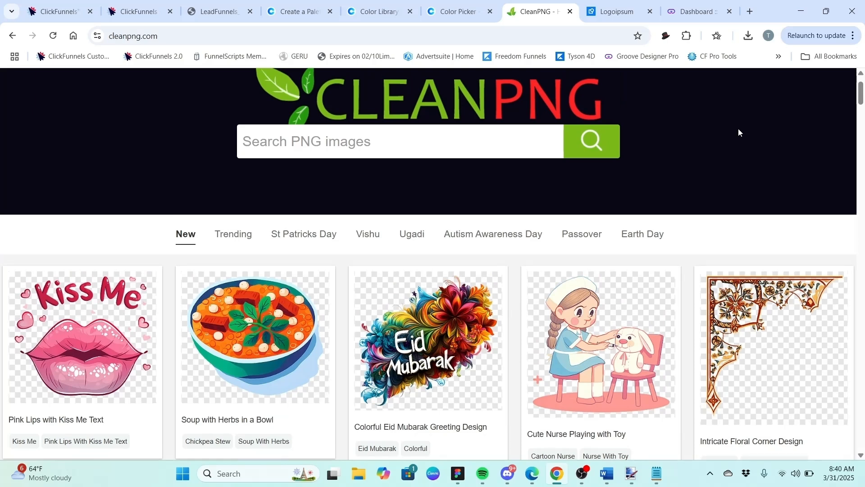
scroll(739, 129, "up", 1)
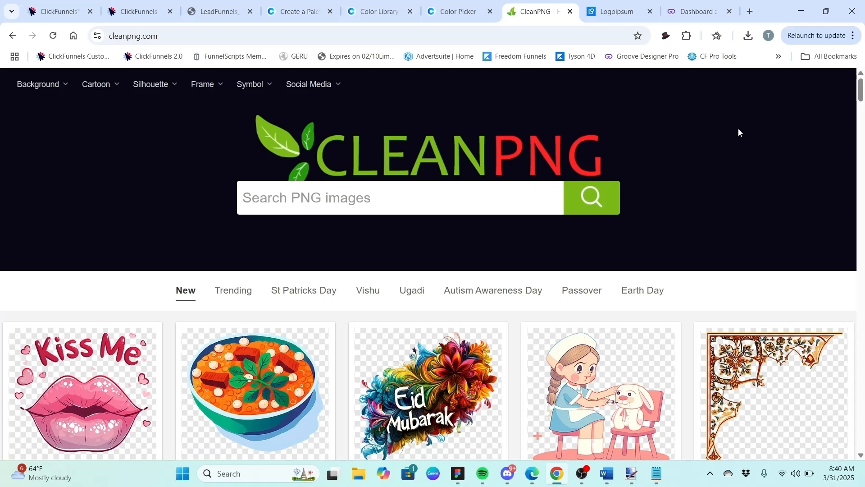